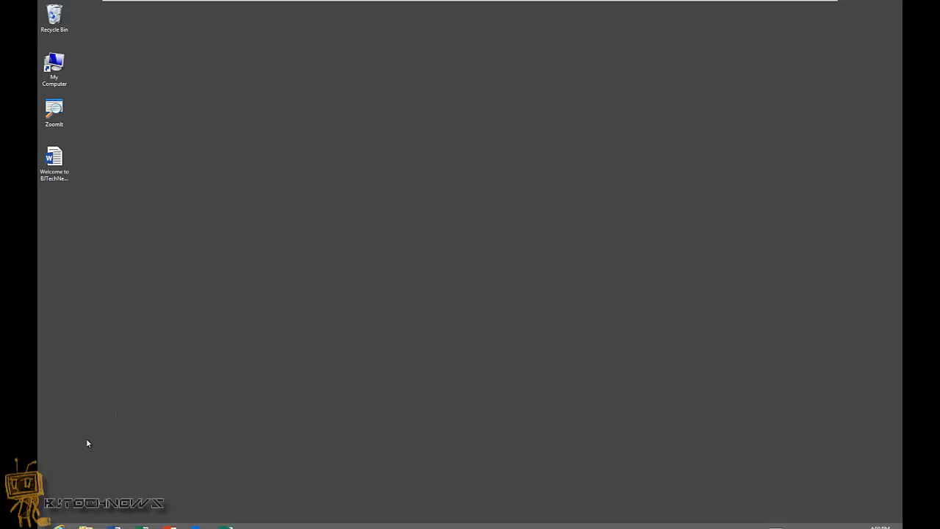
Launch the Local Group Policy Editor by running gpedit.msc from the Win+X menu
right_click(45, 525)
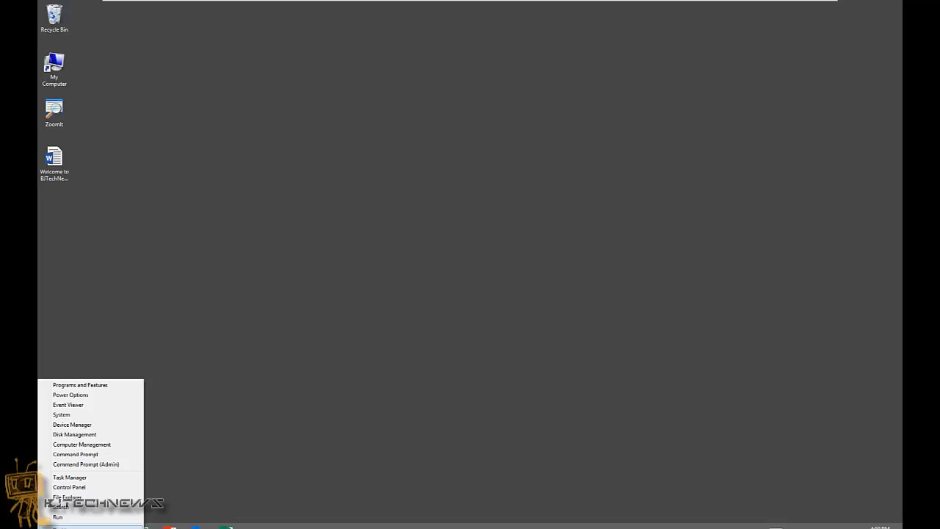
left_click(179, 436)
mouse_move(38, 526)
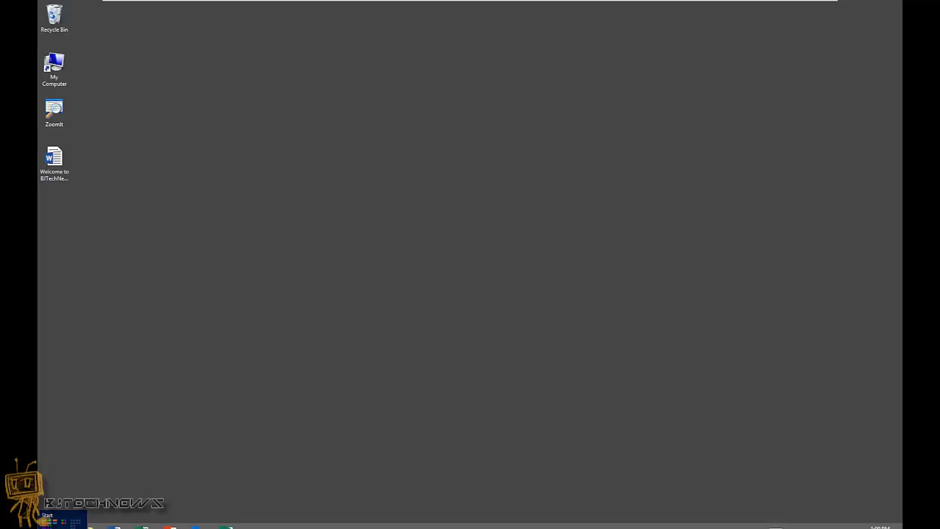
right_click(40, 523)
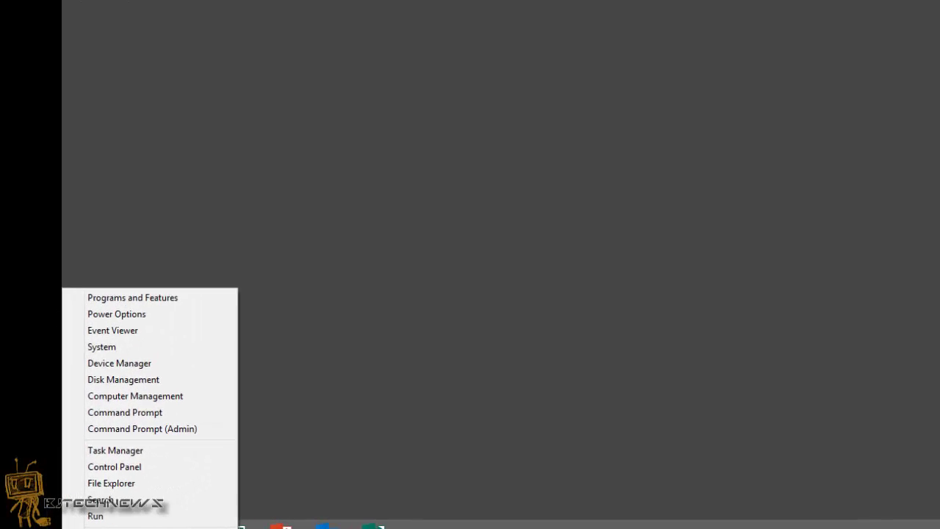
left_click(56, 523)
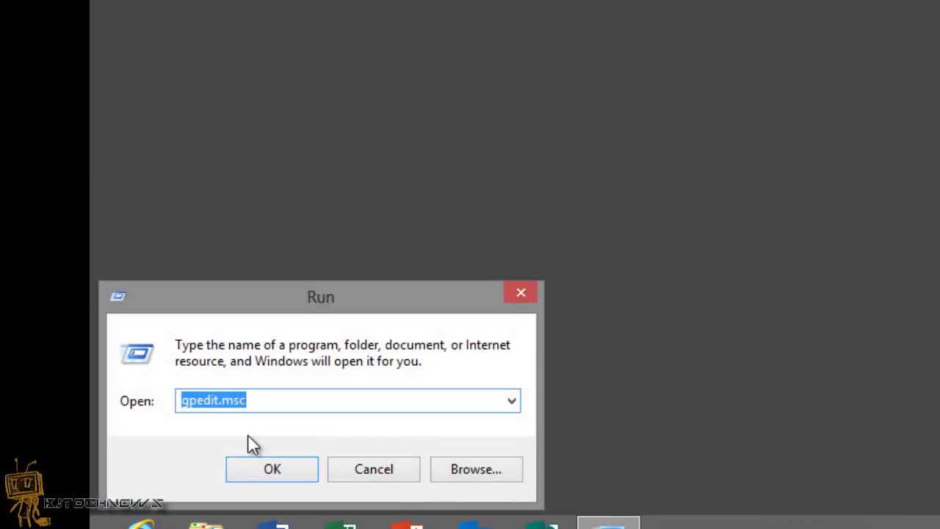
type("gpe")
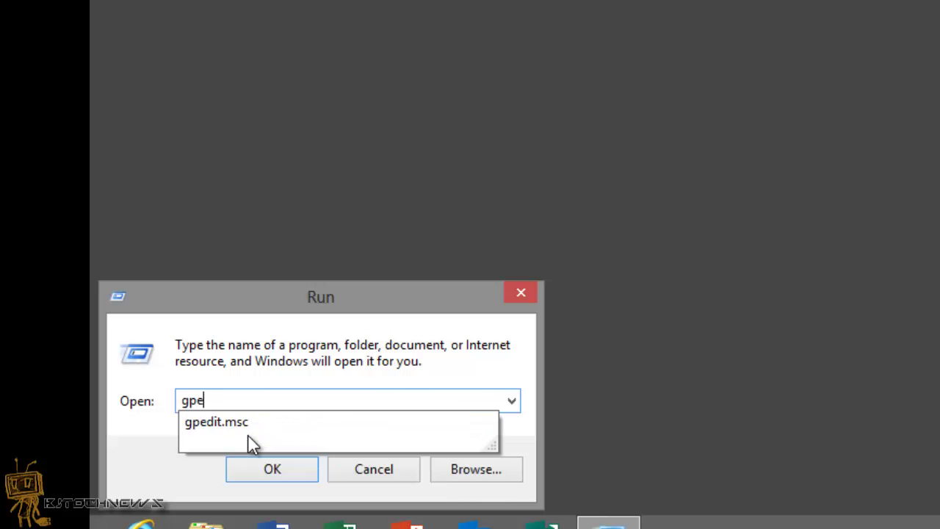
type("dit.msc")
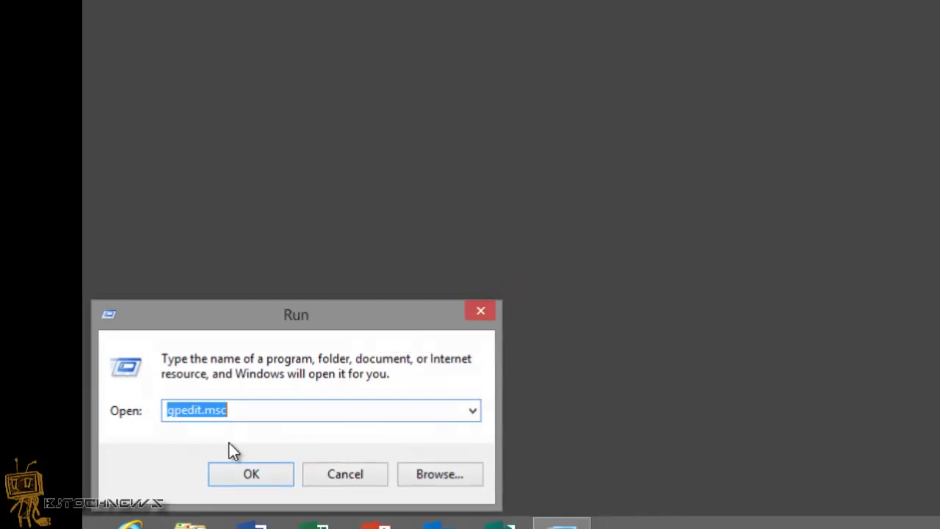
left_click(234, 474)
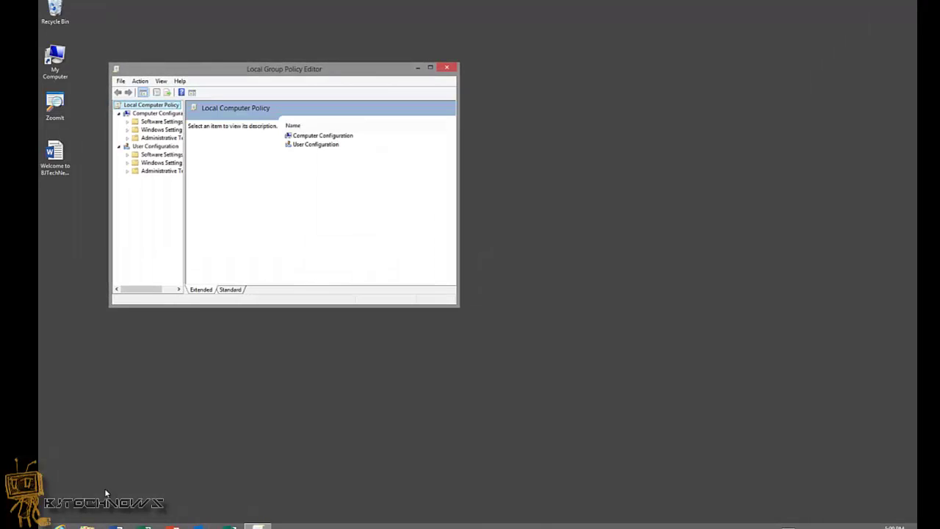
Maximize the policy editor and widen the tree pane so full folder names show
double_click(301, 61)
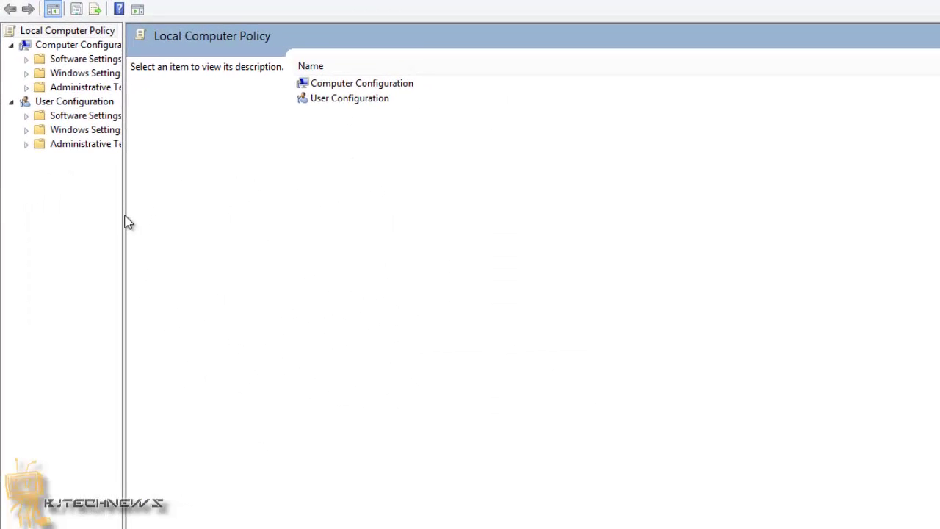
left_click_drag(124, 214, 192, 241)
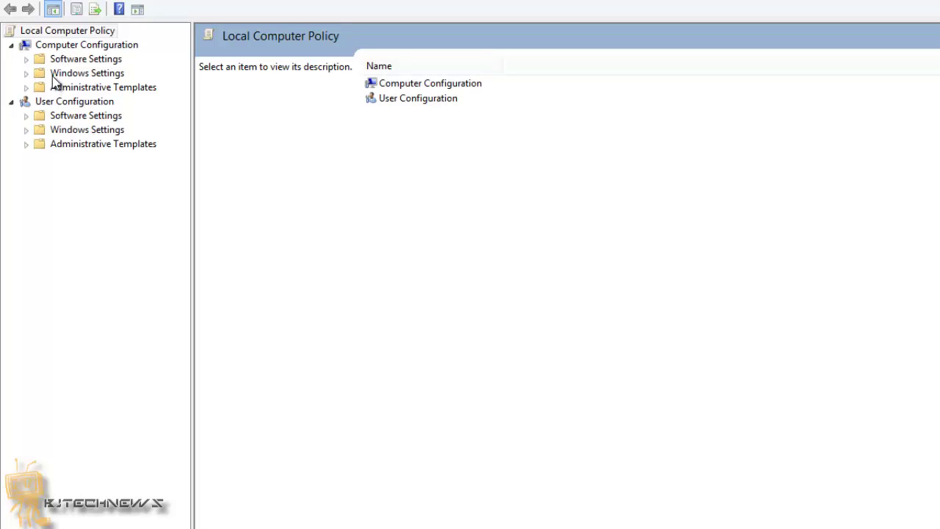
Expand User Configuration > Administrative Templates > Control Panel and list its policies
left_click(53, 103)
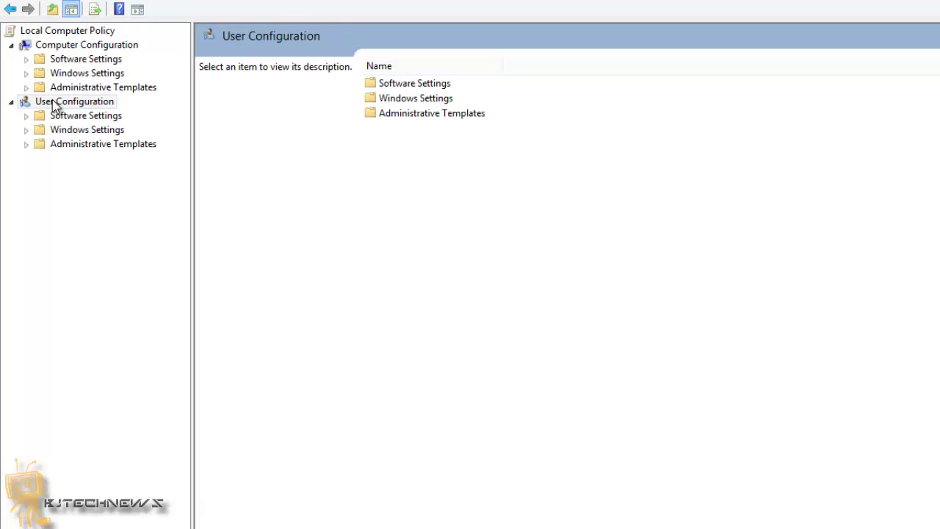
left_click(26, 145)
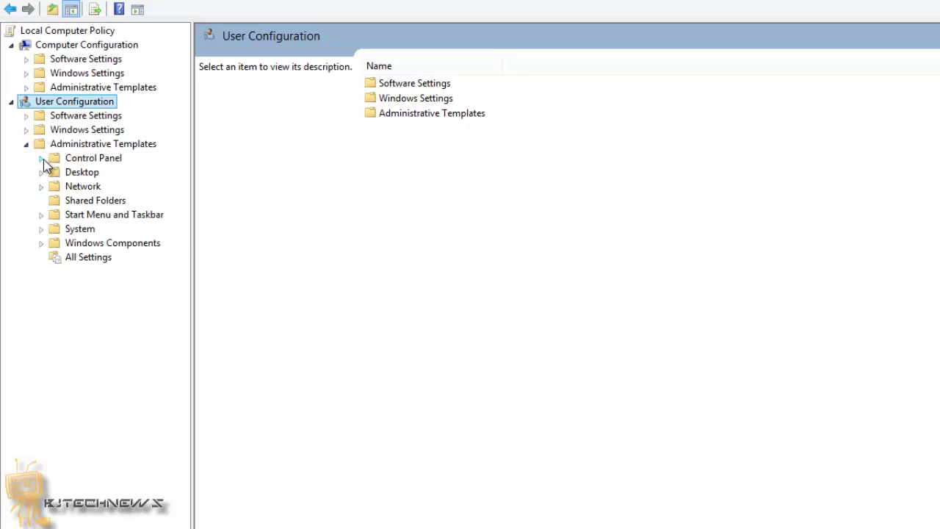
left_click(41, 159)
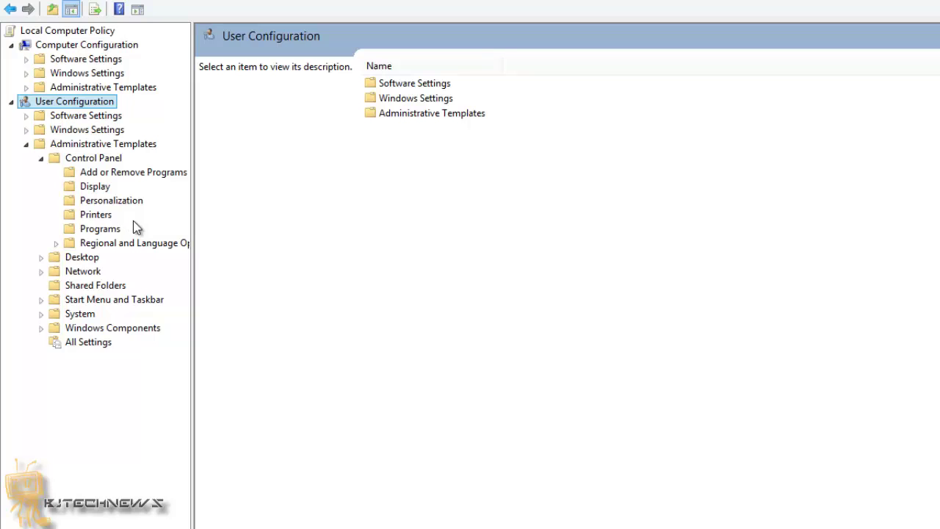
left_click(122, 161)
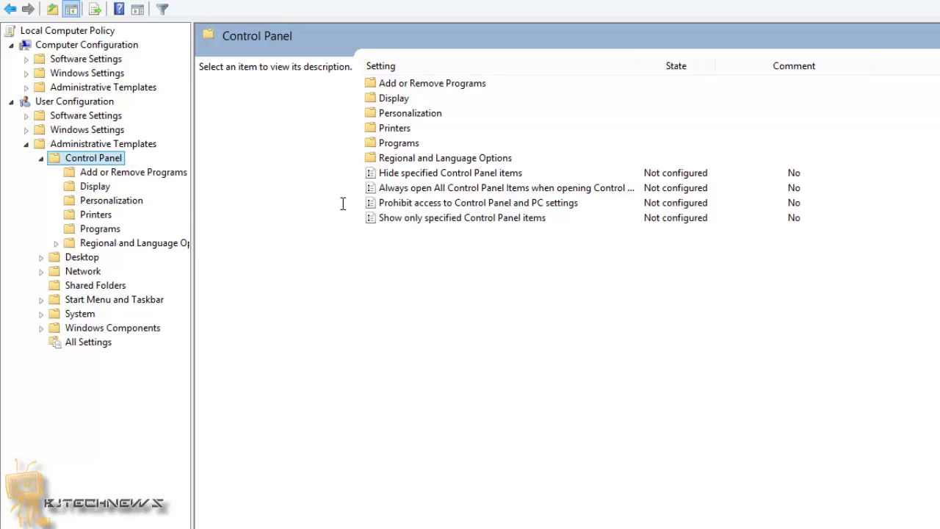
double_click(417, 177)
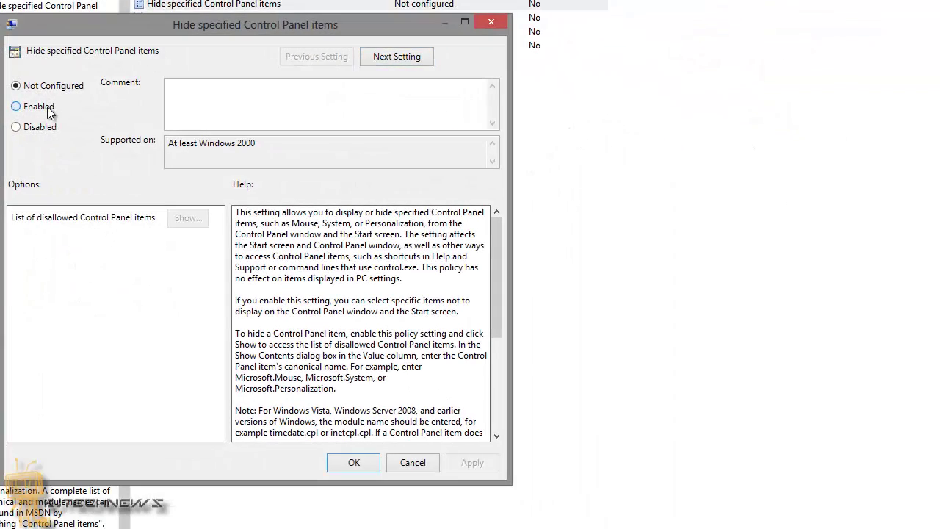
left_click(47, 108)
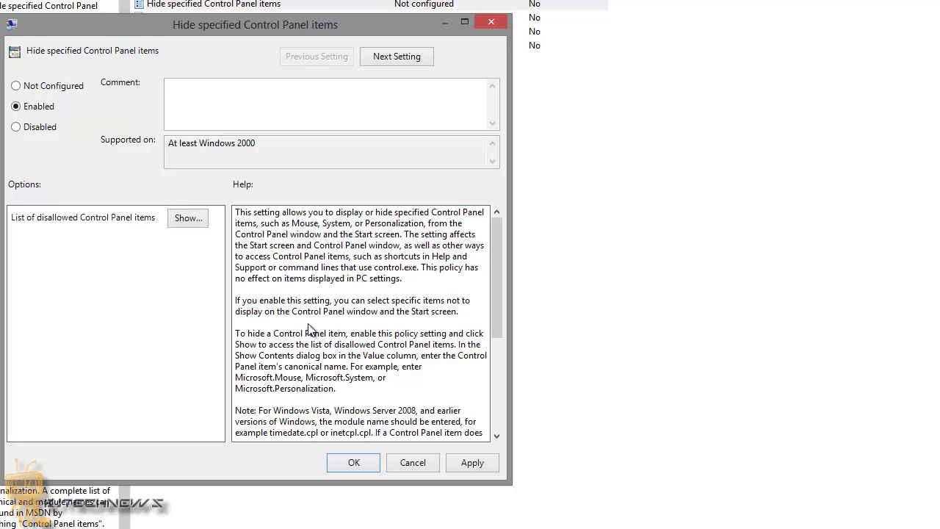
left_click(410, 464)
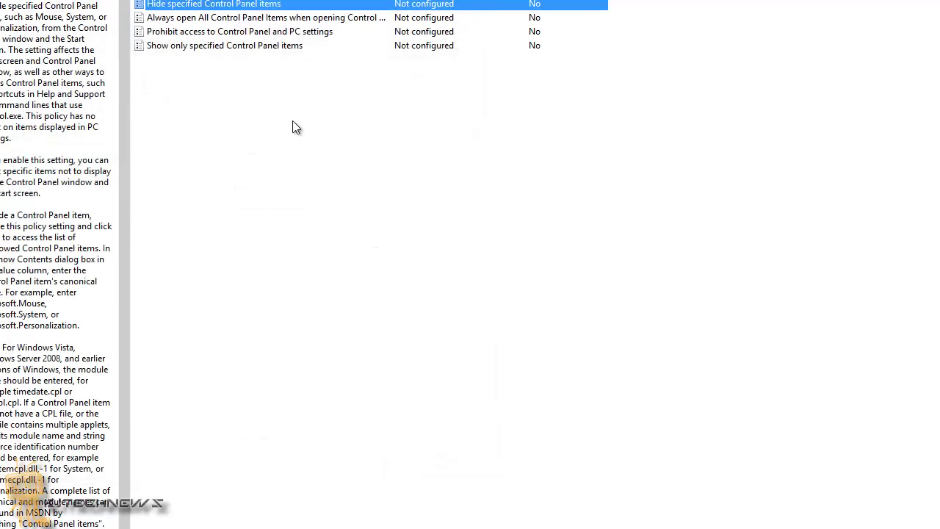
double_click(272, 47)
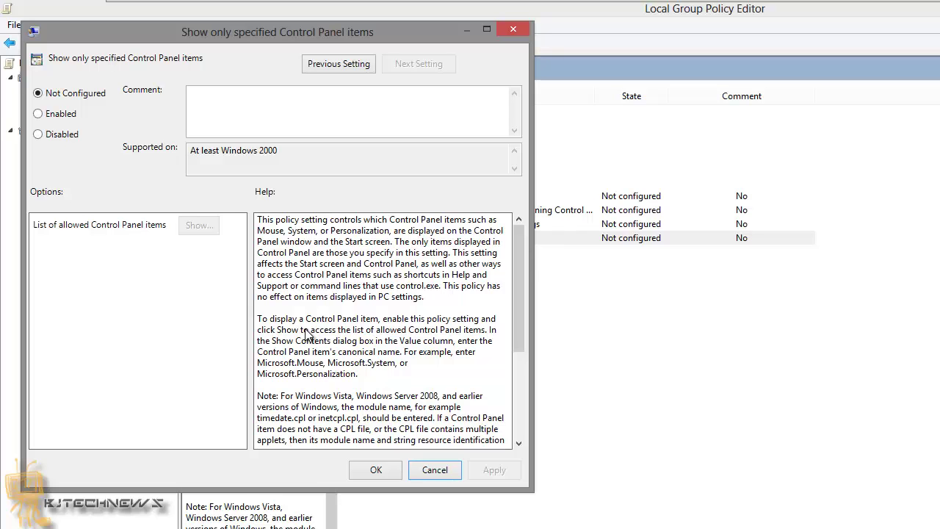
left_click(416, 475)
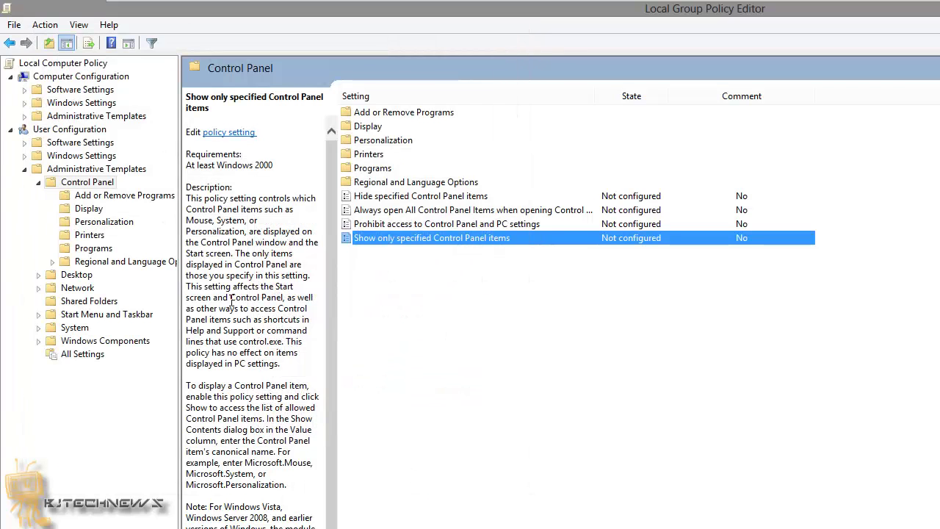
Expand the Desktop folder under user Administrative Templates and list its policy settings
left_click(26, 171)
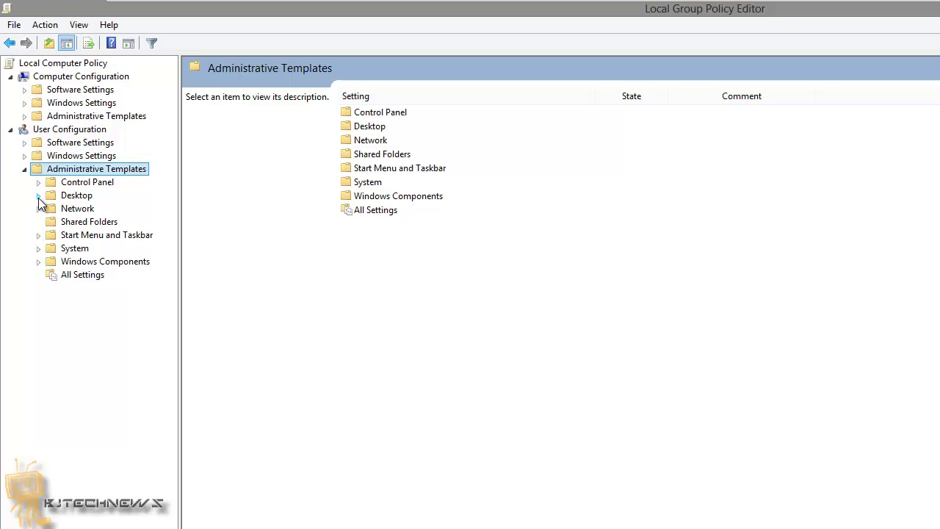
left_click(38, 197)
left_click(77, 196)
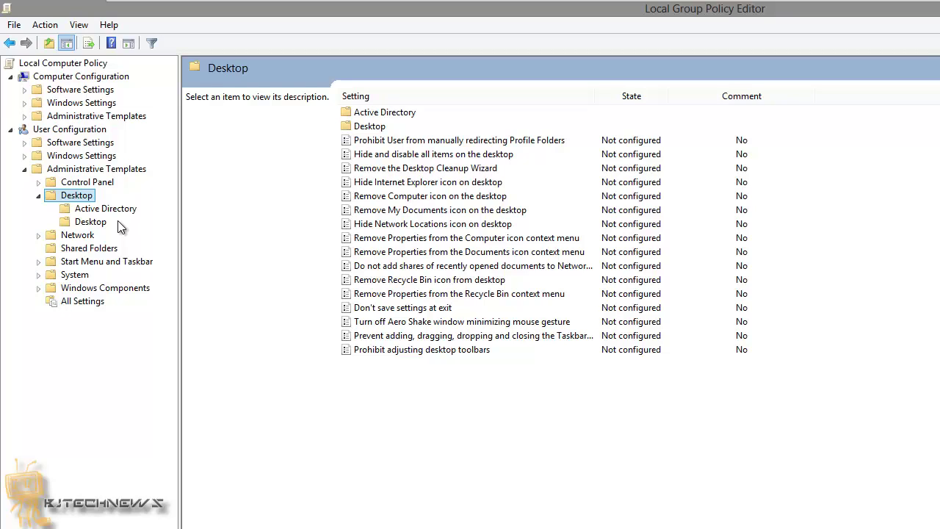
double_click(426, 325)
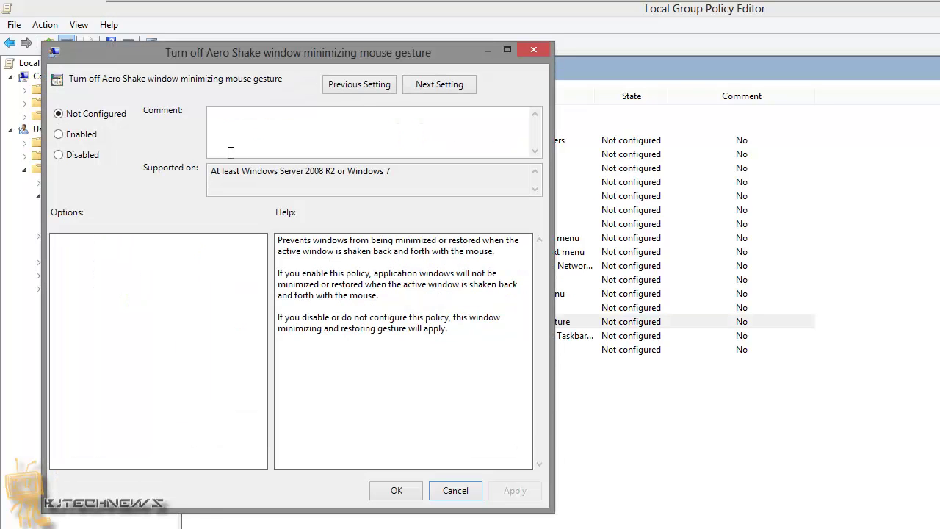
left_click(97, 133)
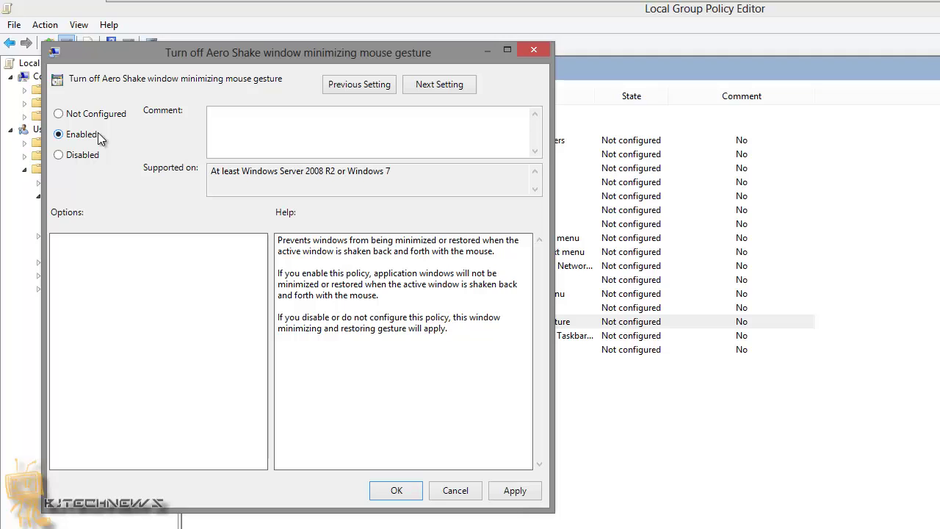
left_click(96, 119)
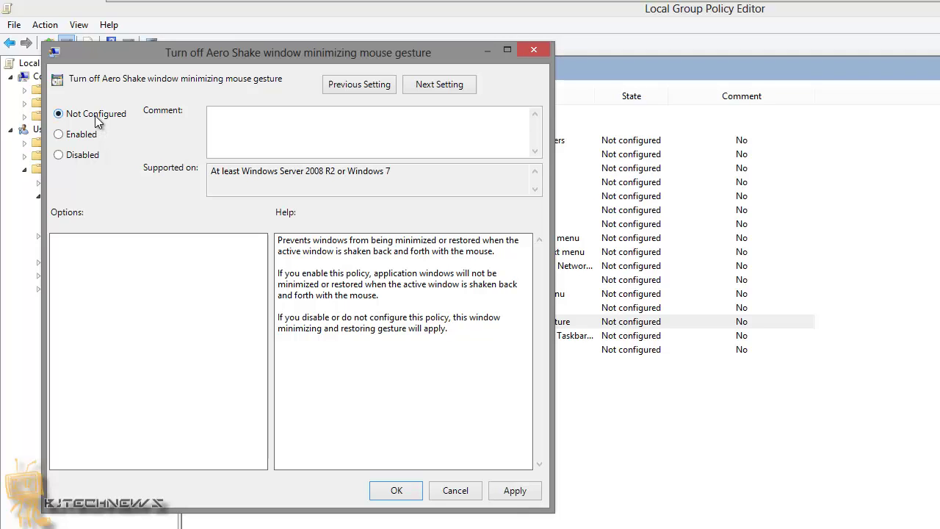
left_click(442, 493)
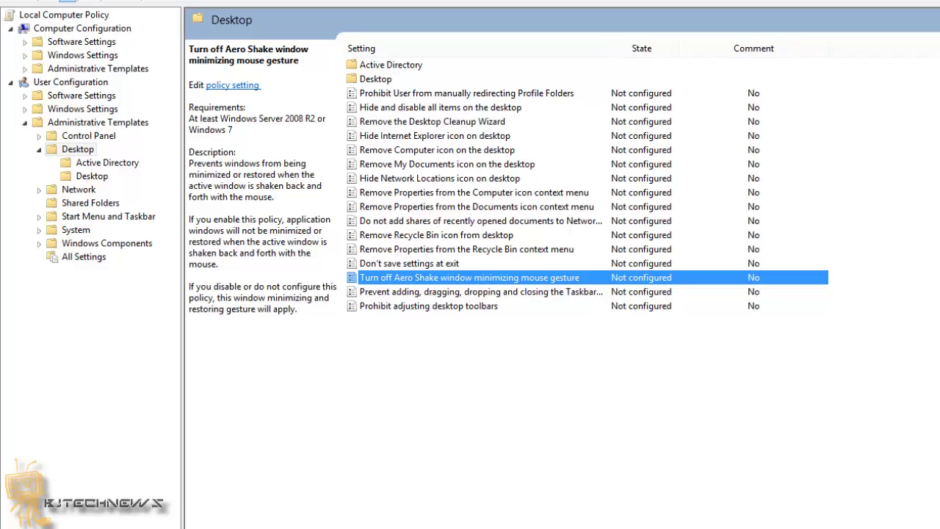
Collapse Desktop and open Start Menu and Taskbar > Notifications policies
left_click(102, 84)
left_click(99, 125)
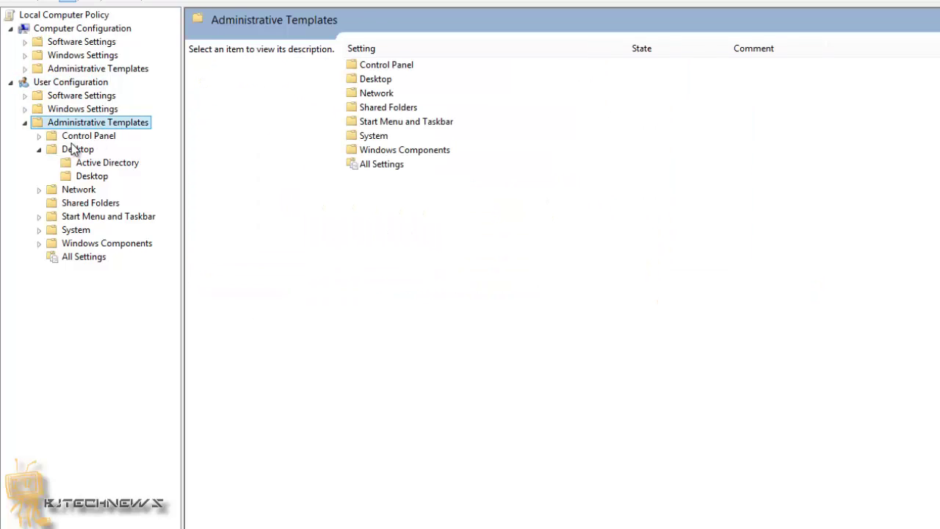
left_click(41, 149)
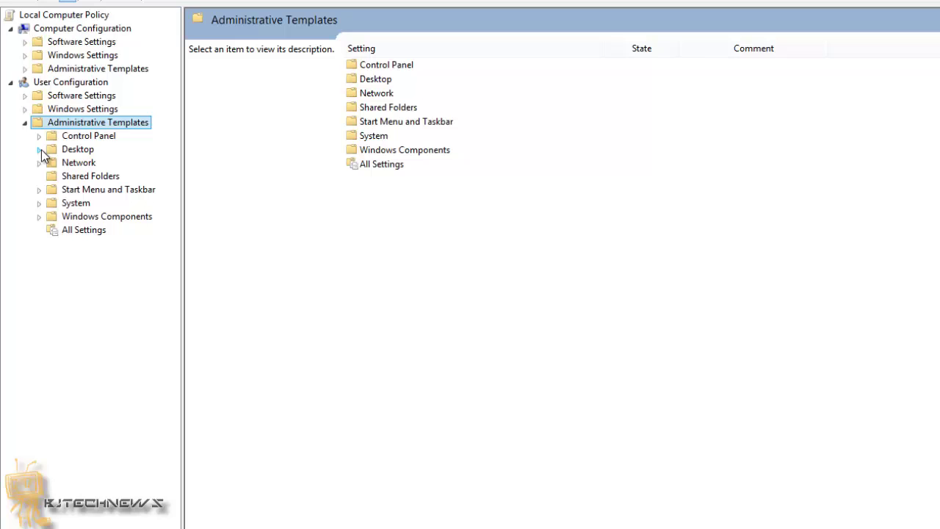
left_click(39, 190)
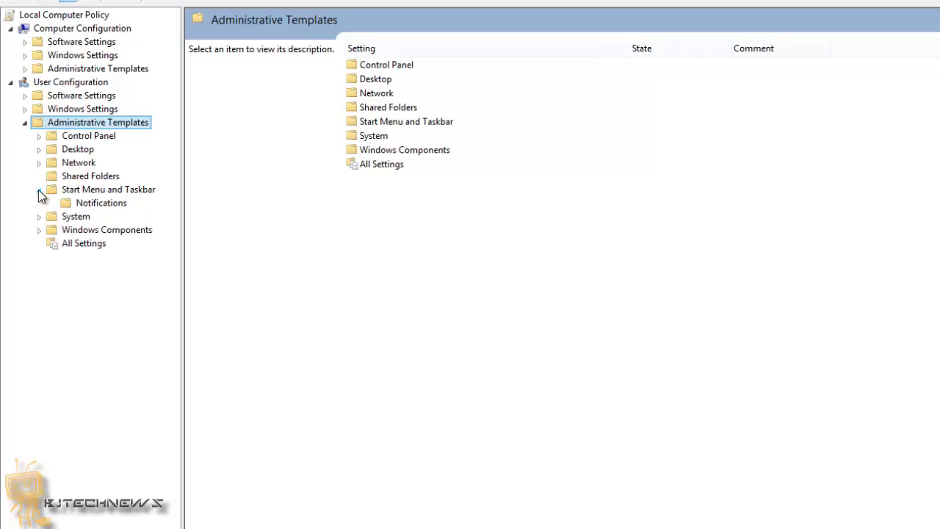
left_click(89, 207)
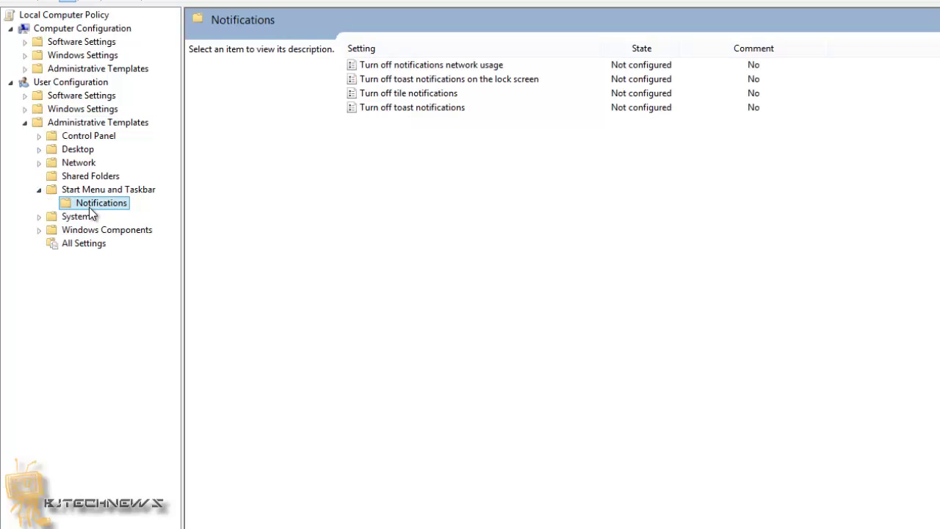
Read the toast notification policy descriptions, then collapse Administrative Templates
left_click(415, 110)
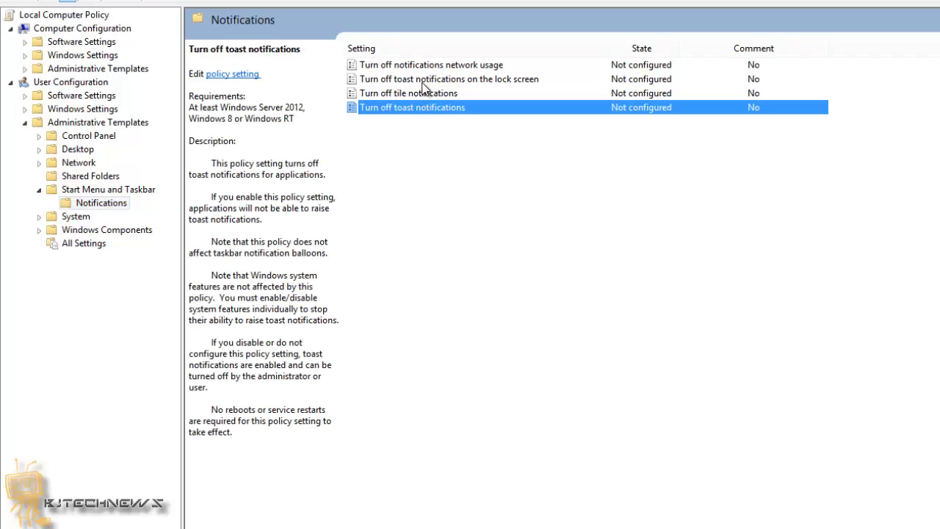
left_click(423, 82)
left_click(420, 112)
left_click(25, 122)
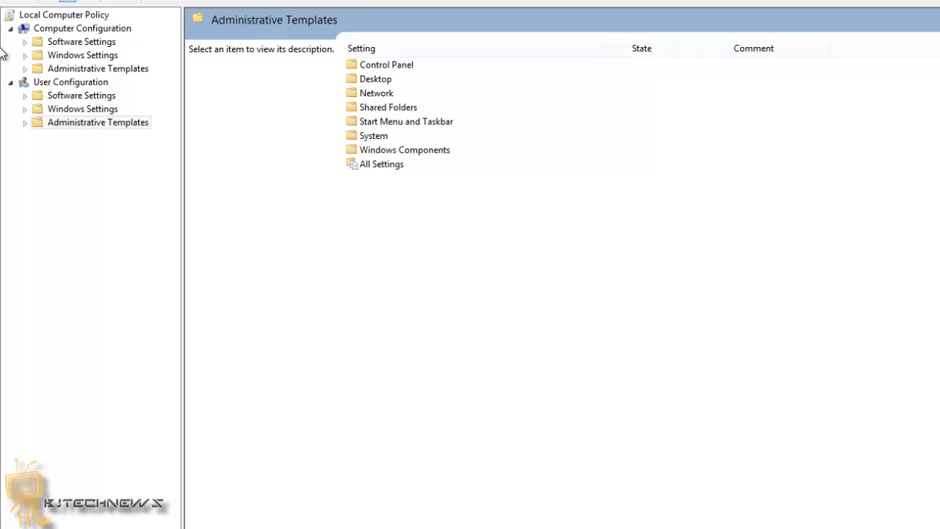
Navigate to User Configuration > Administrative Templates > System > Logon
left_click(79, 85)
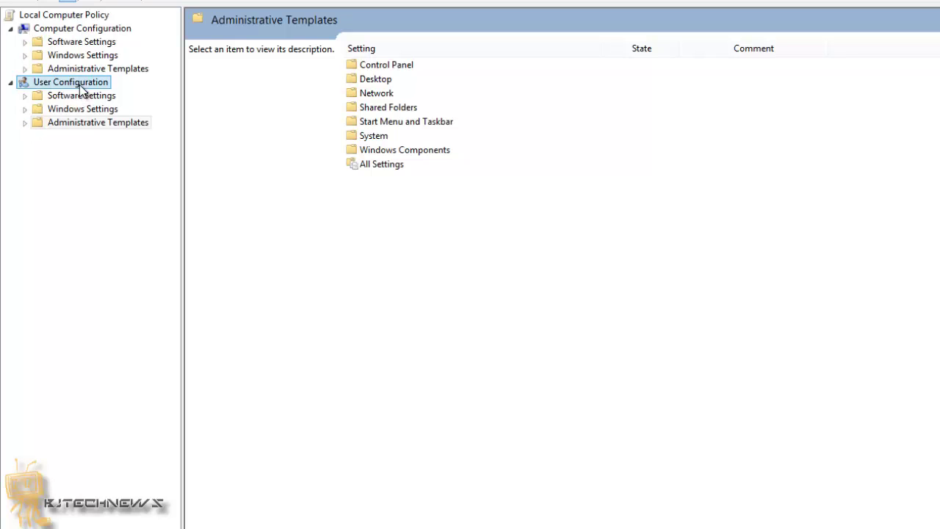
left_click(26, 122)
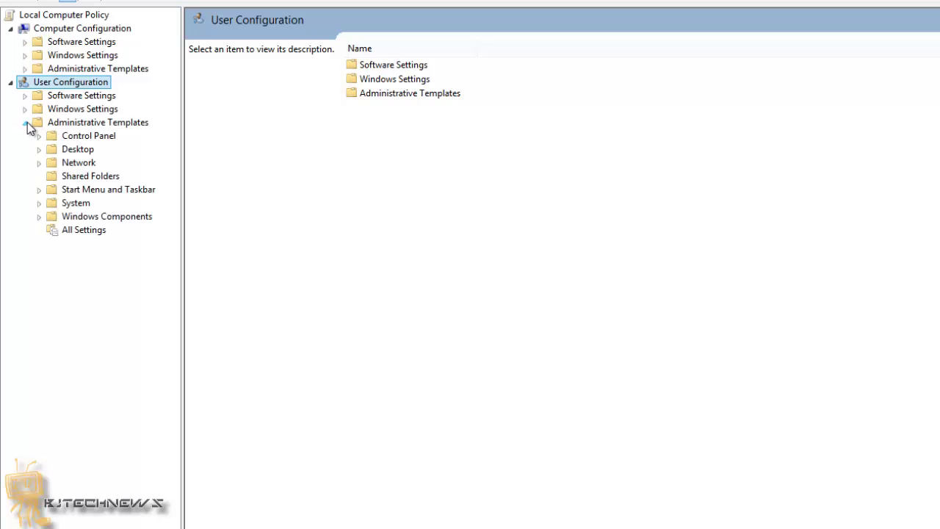
left_click(38, 202)
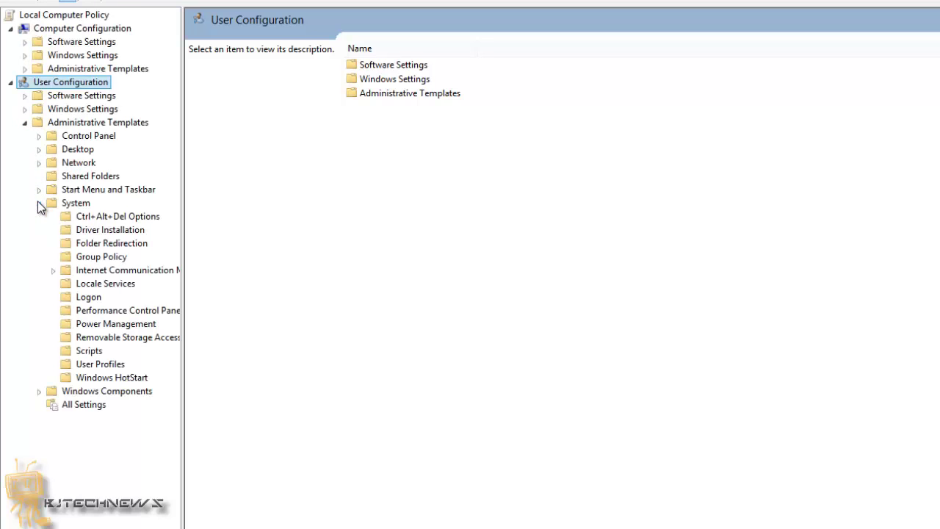
left_click(87, 297)
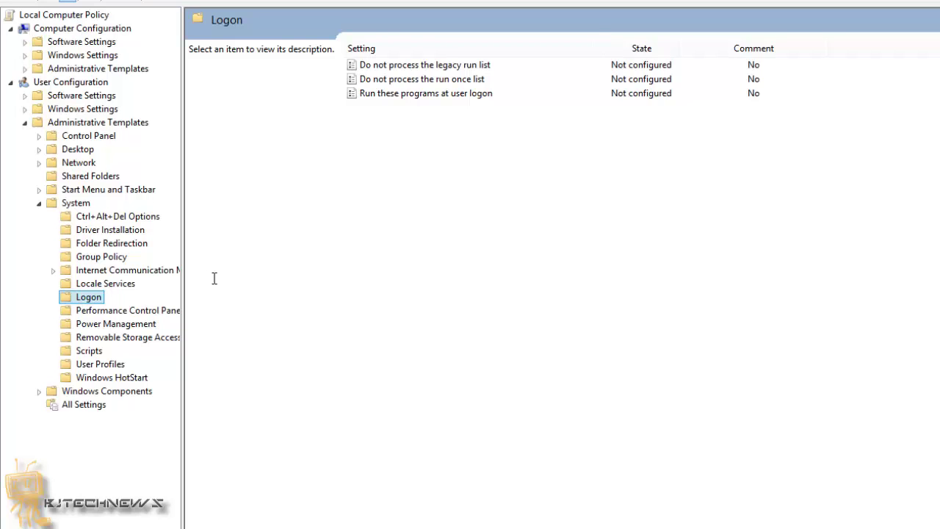
Compare the descriptions of the legacy run list and run once list policies
left_click(413, 66)
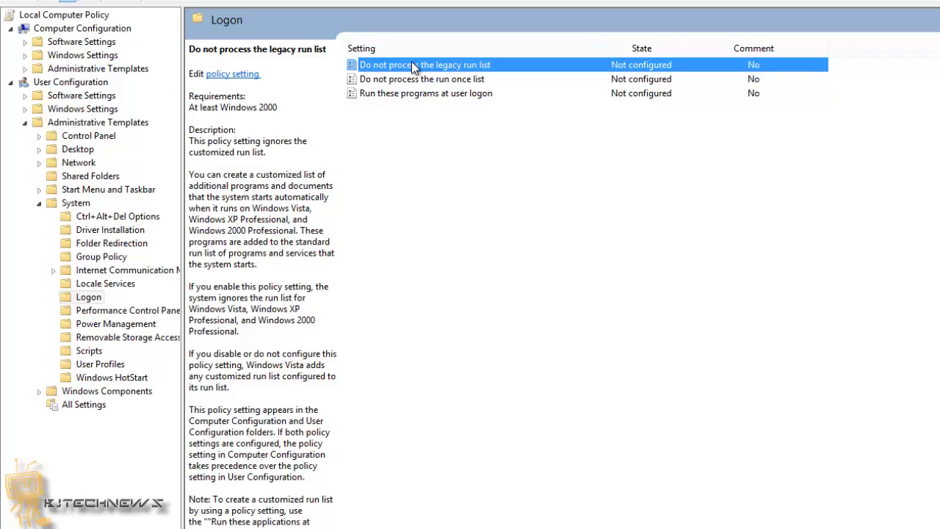
left_click(417, 82)
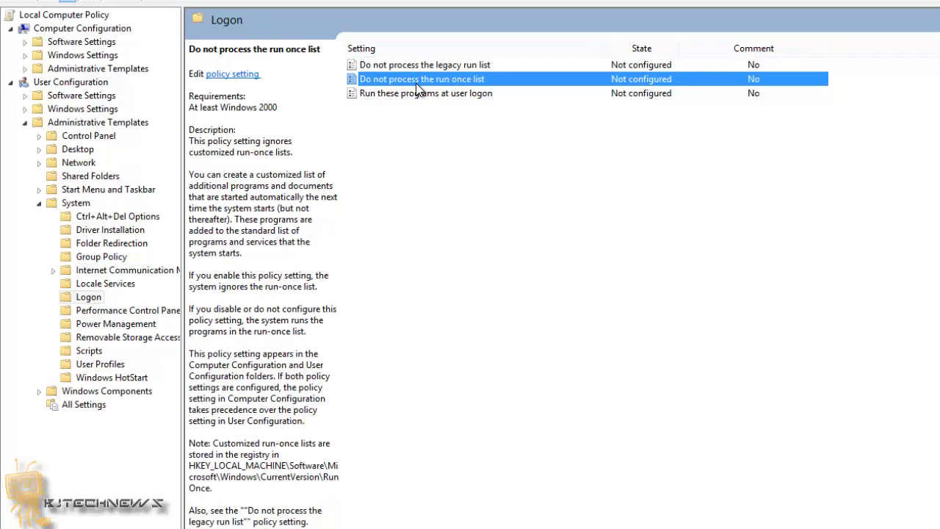
left_click(419, 66)
left_click(418, 79)
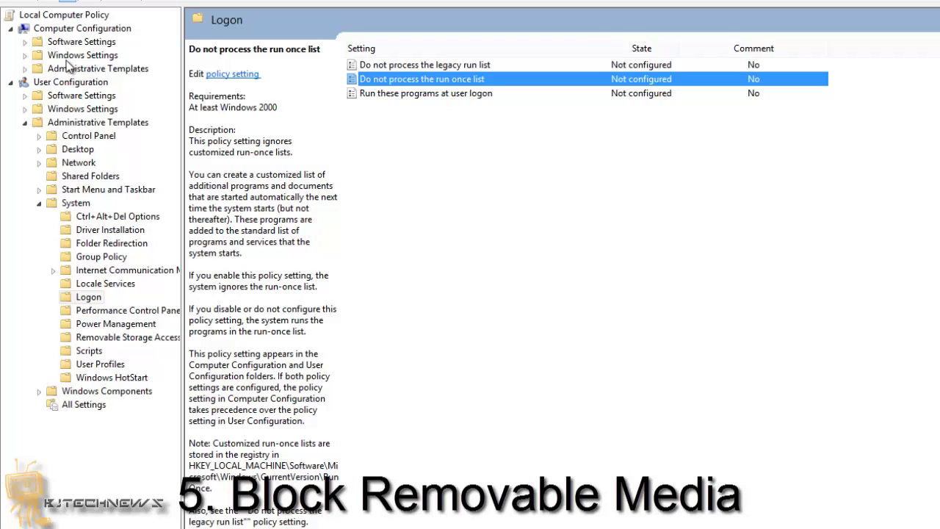
Navigate to the user System > Removable Storage Access policies
left_click(39, 206)
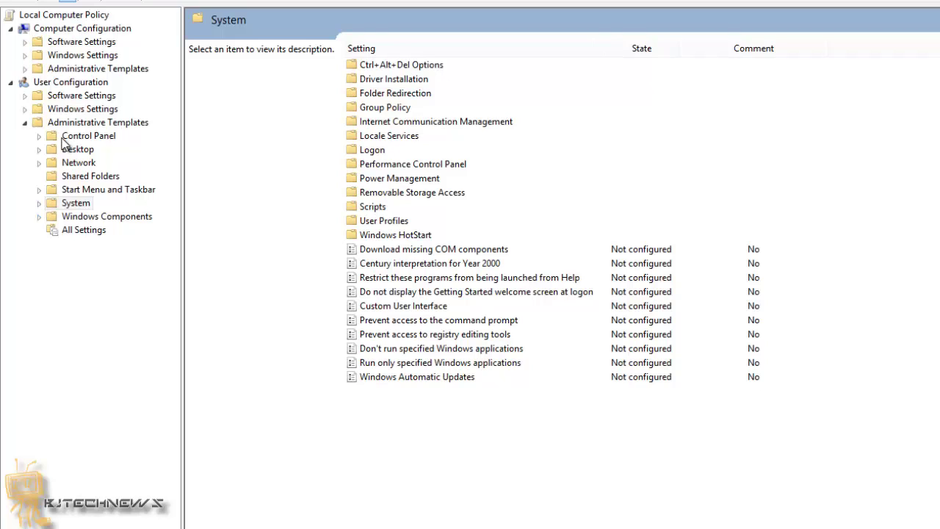
left_click(69, 86)
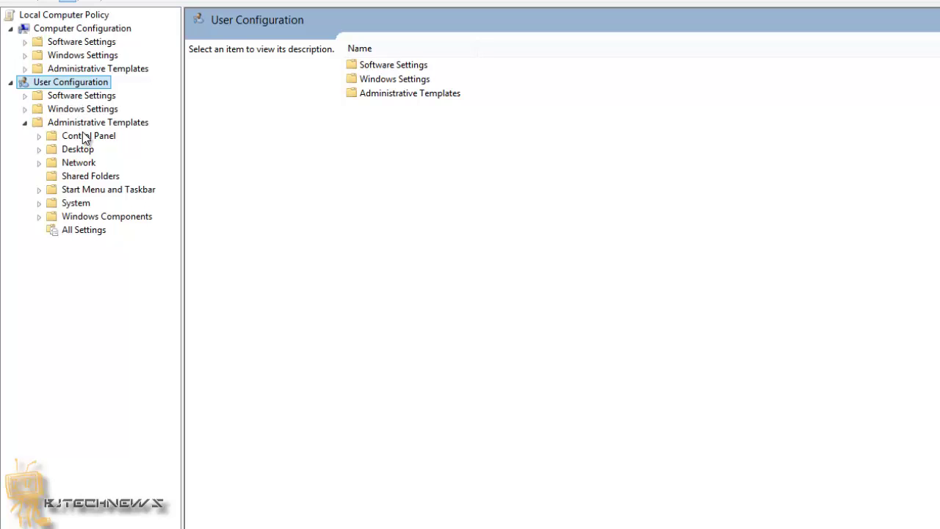
left_click(86, 125)
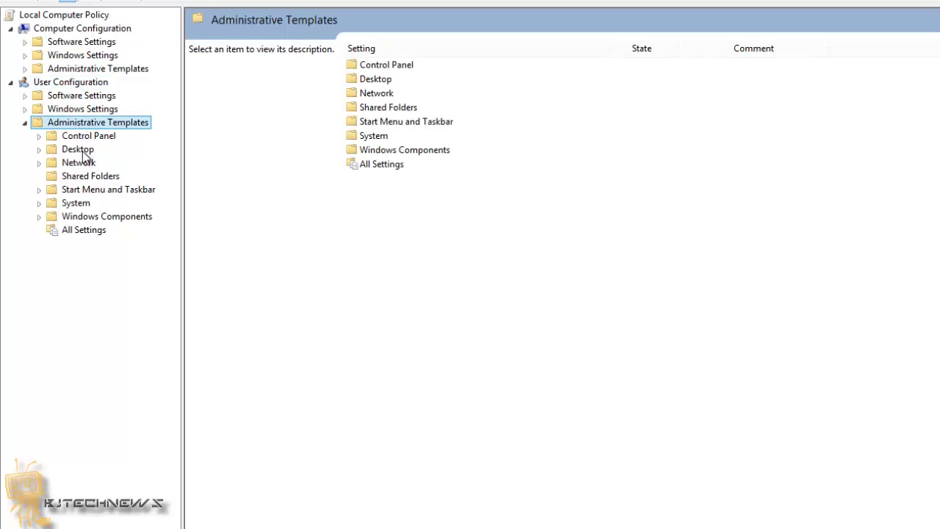
double_click(73, 206)
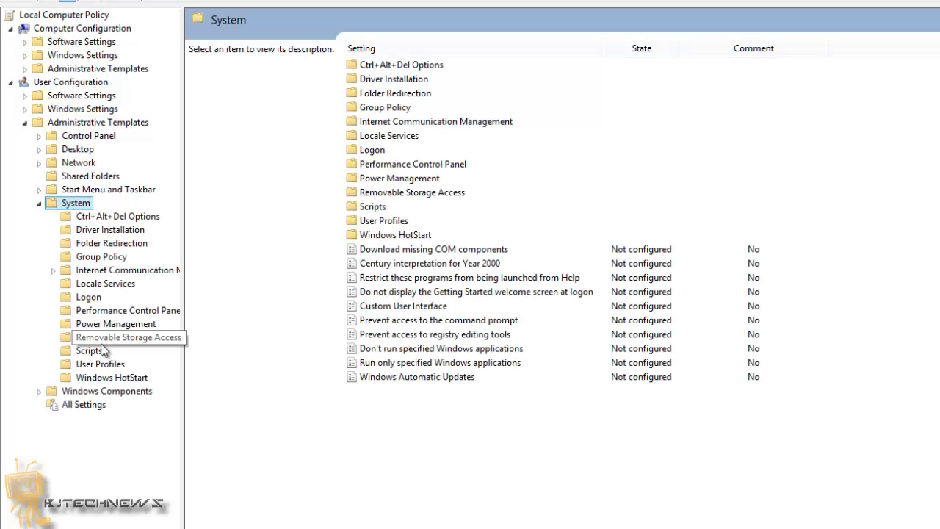
left_click(102, 343)
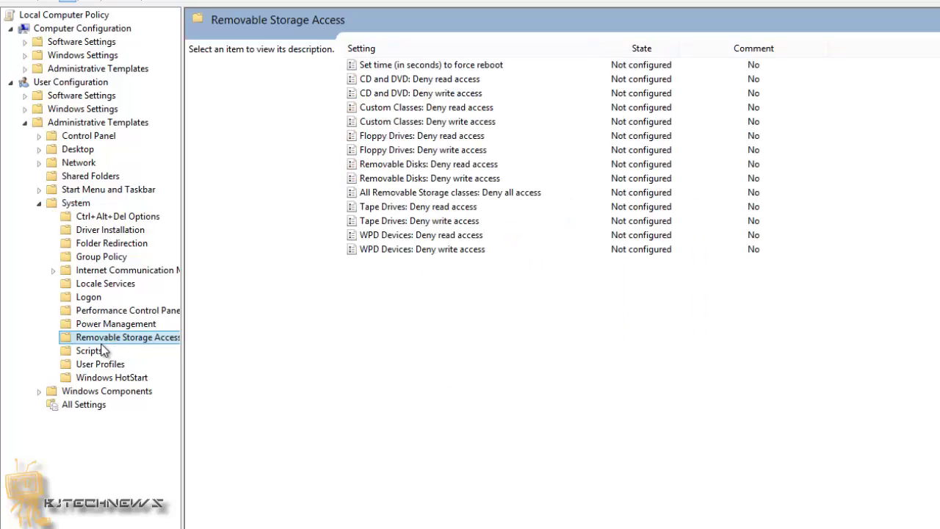
Read the Deny all access, Floppy Drives and Removable Disks policy descriptions
left_click(415, 193)
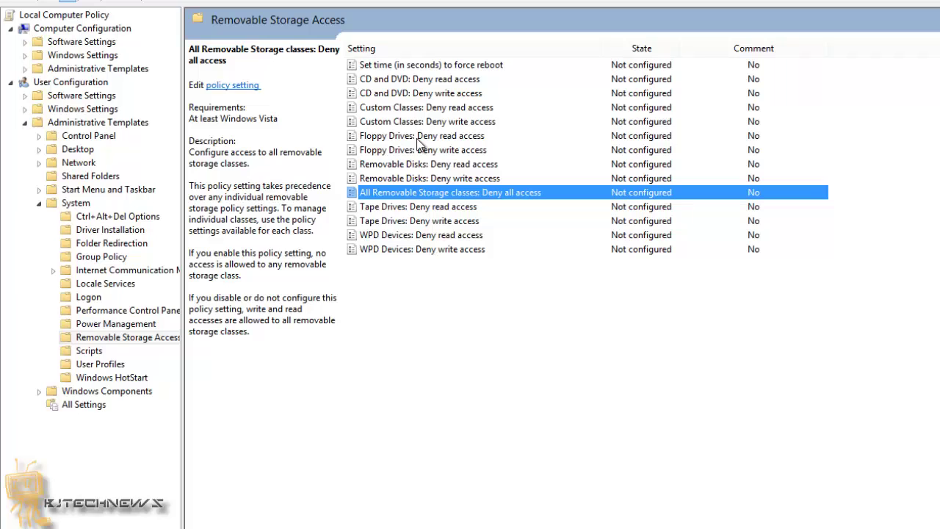
left_click(419, 153)
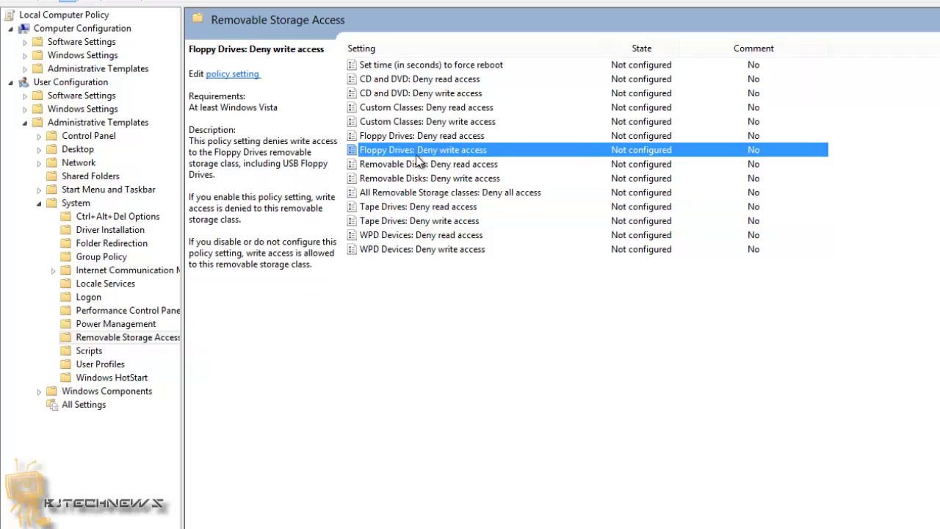
left_click(416, 178)
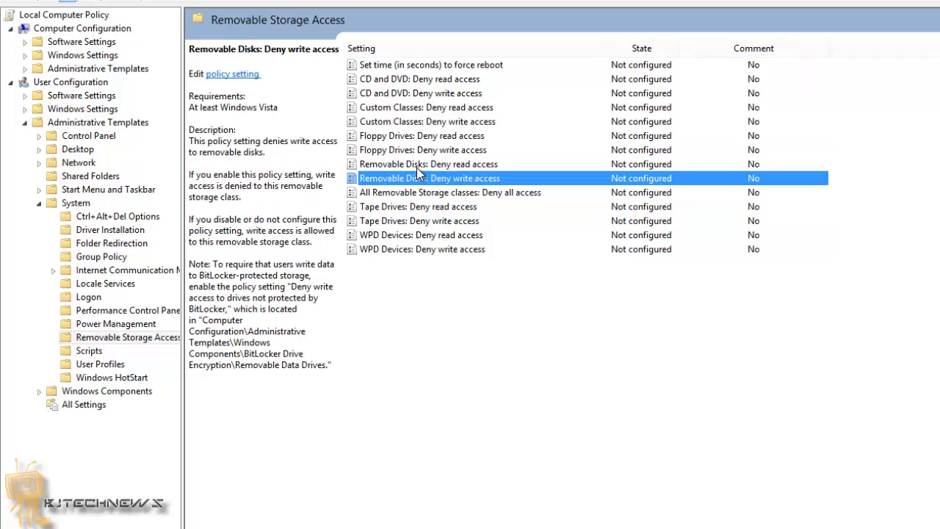
left_click(422, 168)
left_click(420, 180)
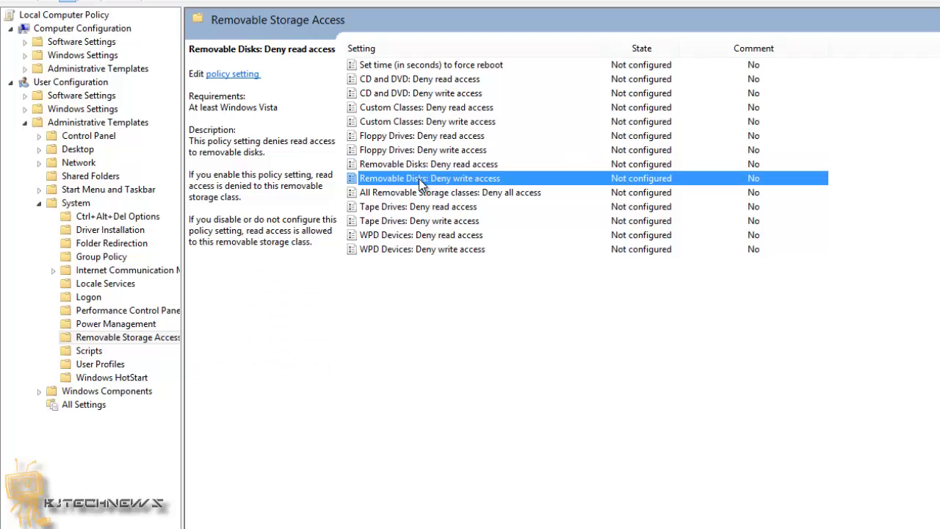
left_click(414, 195)
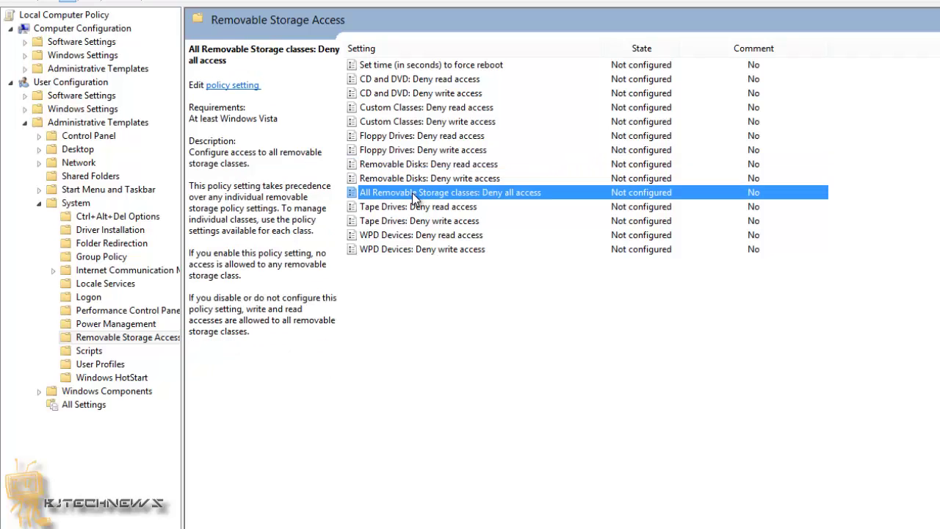
Open 'All Removable Storage classes: Deny all access', close it unchanged, and collapse System
double_click(412, 192)
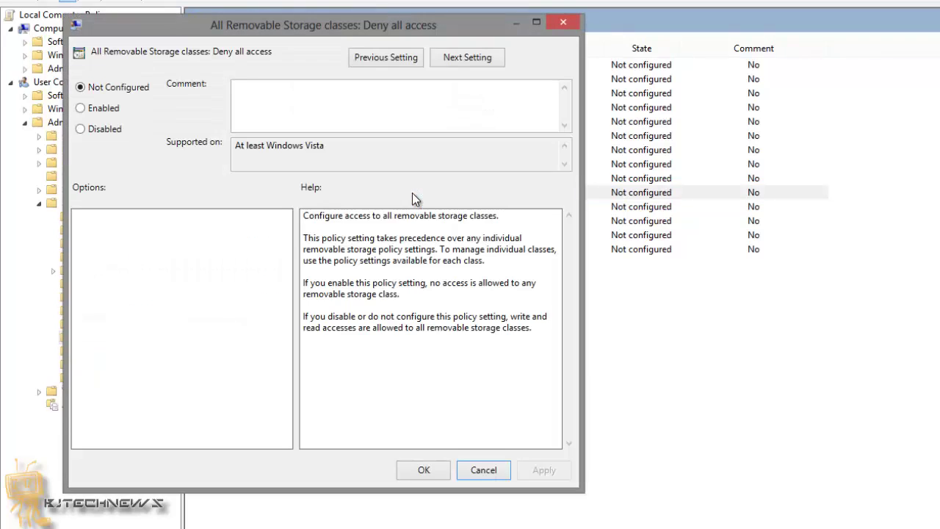
left_click(563, 22)
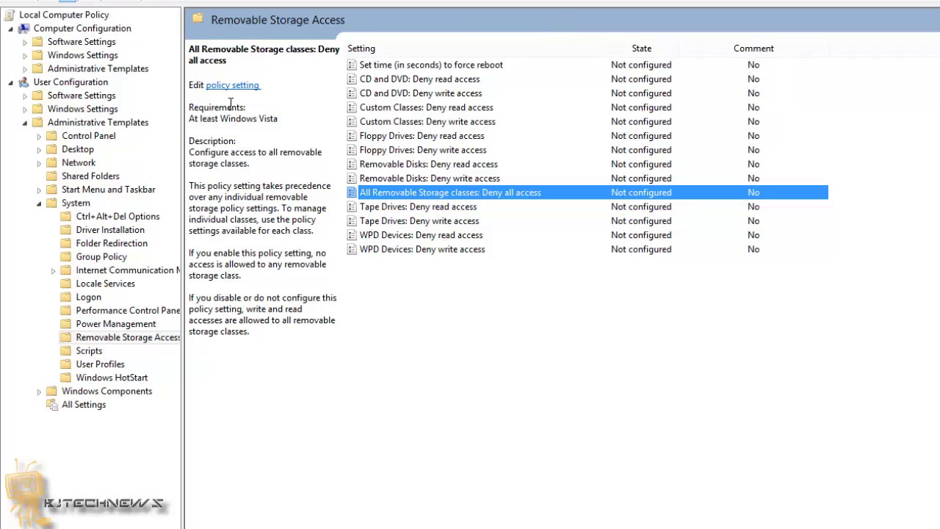
left_click(39, 204)
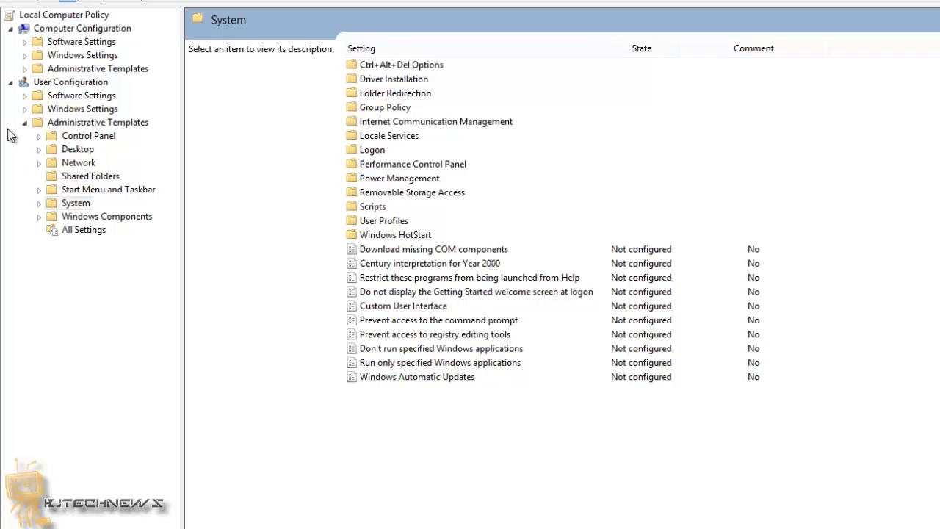
Open 'Do not display the password reveal button' under Windows Components > Credential User Interface and enlarge its dialog
left_click(87, 86)
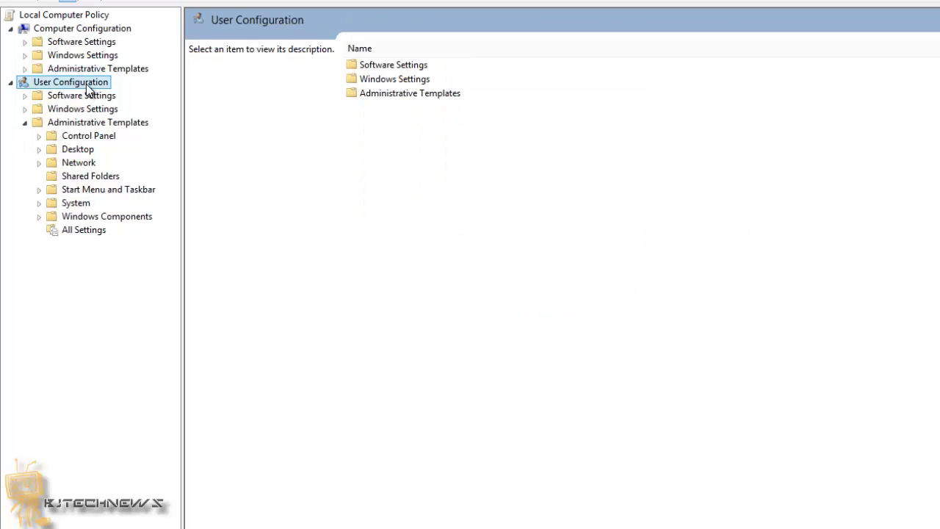
left_click(91, 127)
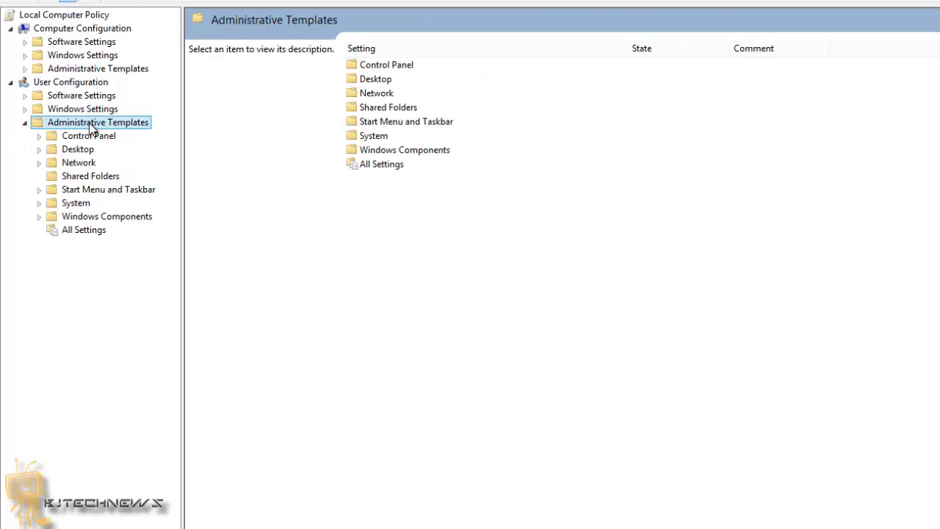
double_click(88, 217)
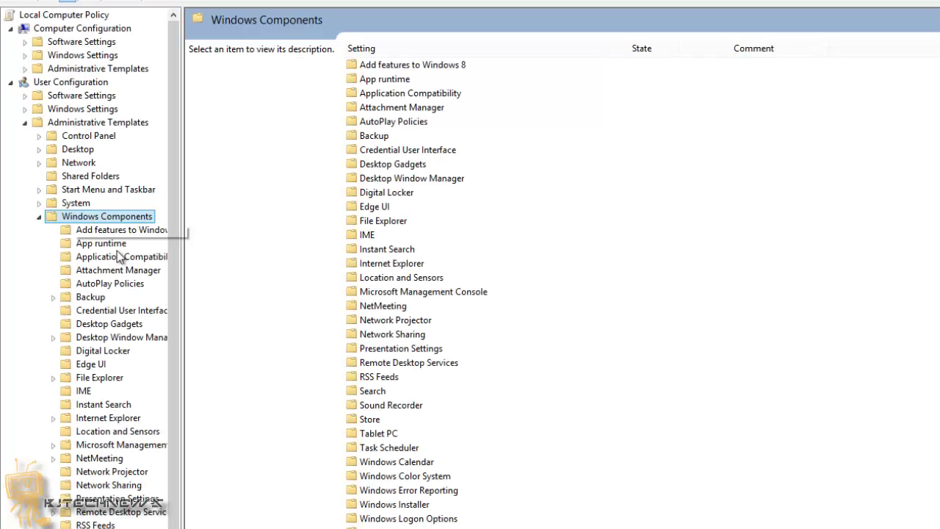
left_click(152, 312)
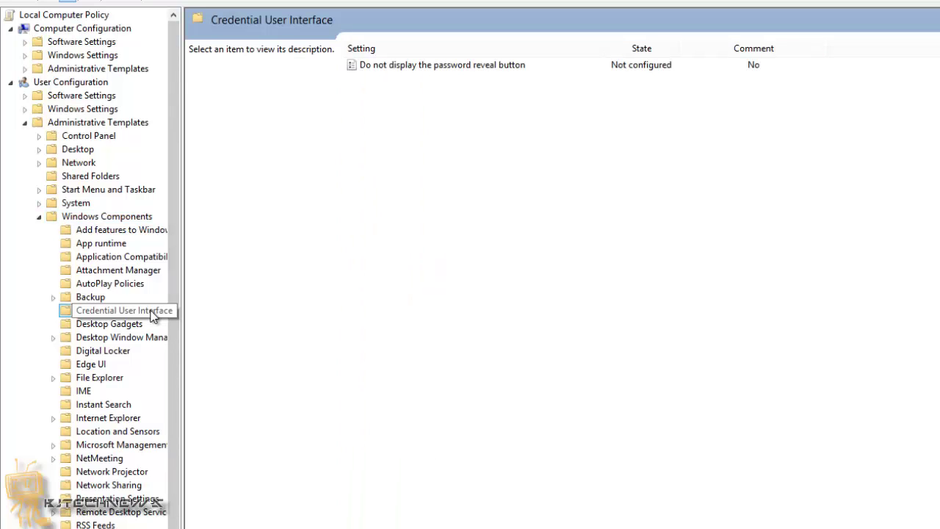
double_click(392, 70)
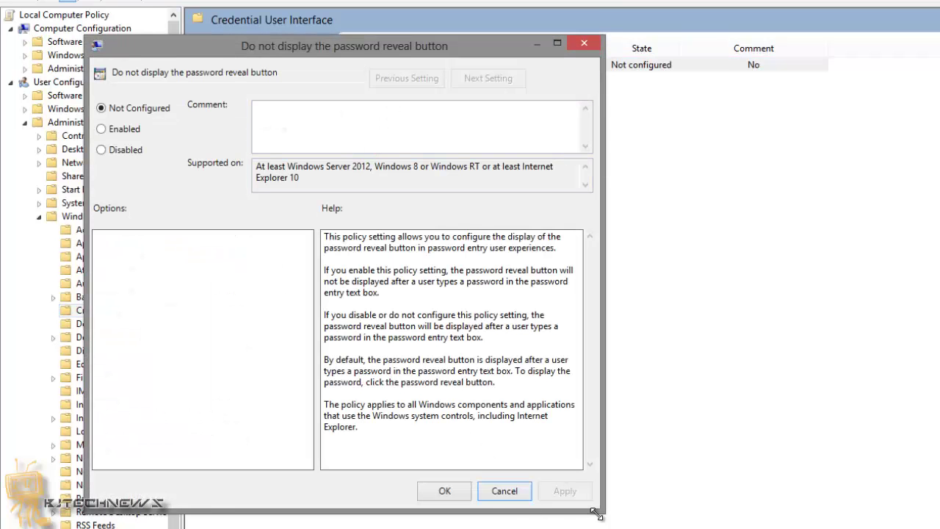
left_click_drag(598, 513, 688, 490)
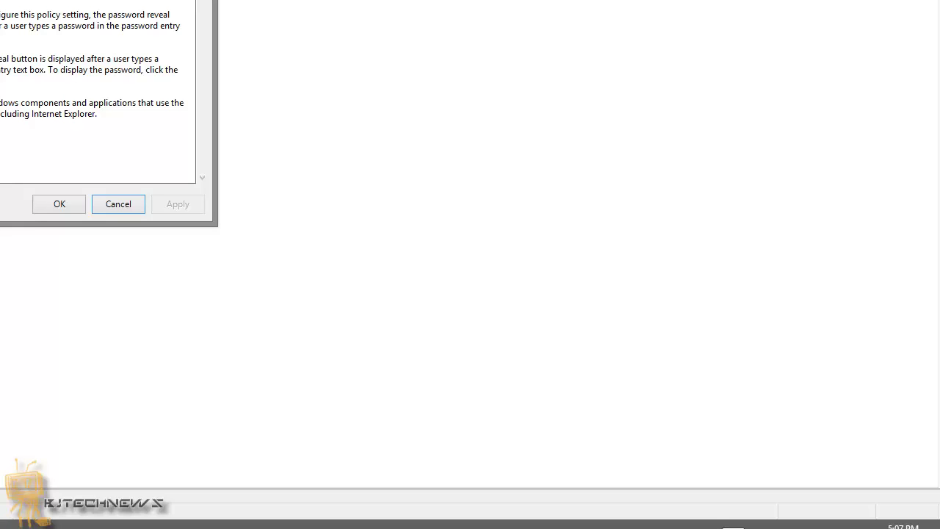
Close the password reveal policy unchanged, then toggle the Computer window's ribbon, leaving it expanded
left_click(118, 204)
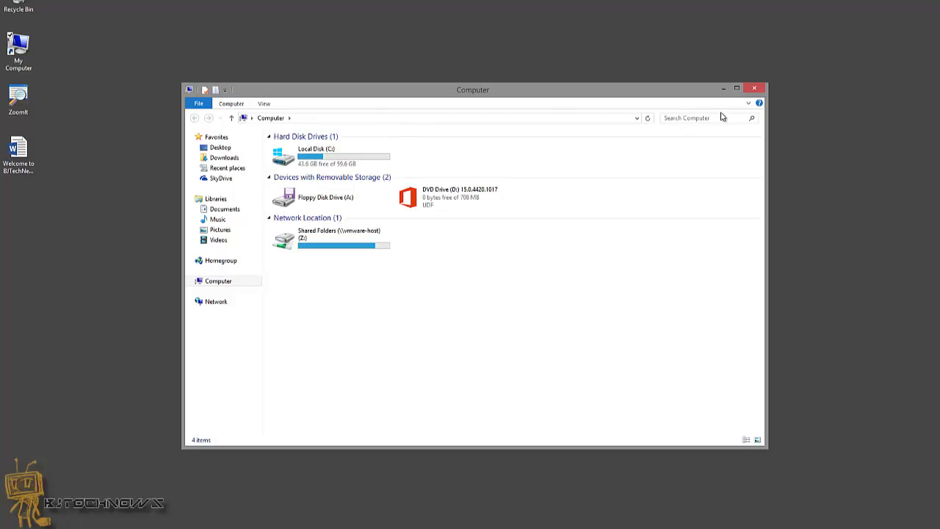
left_click(749, 105)
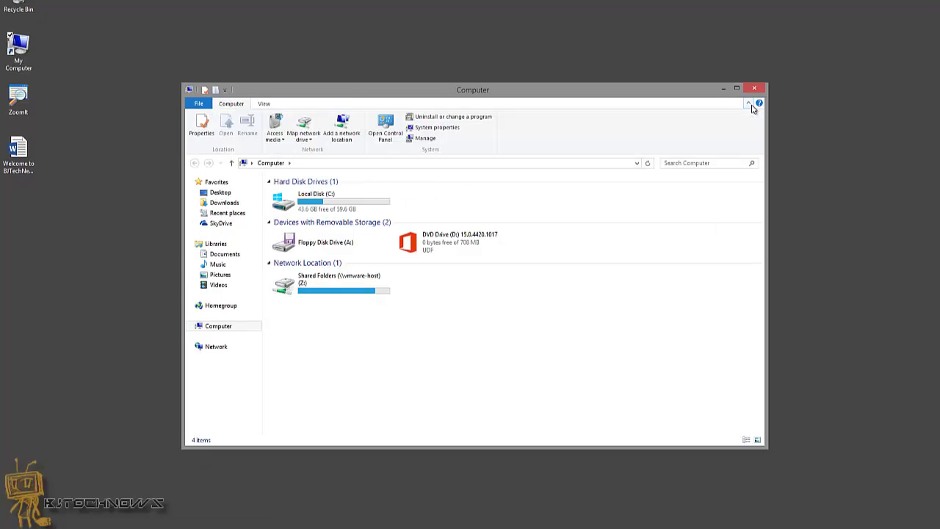
left_click(749, 104)
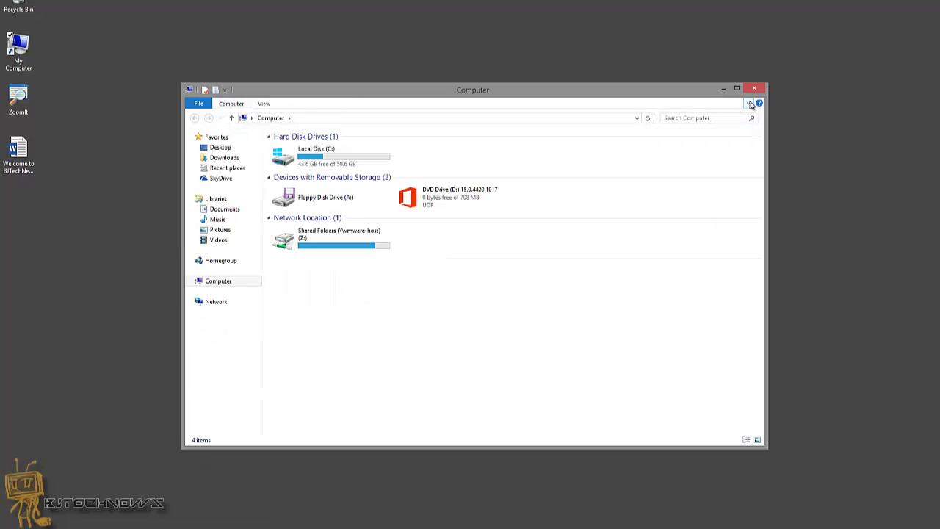
left_click(750, 105)
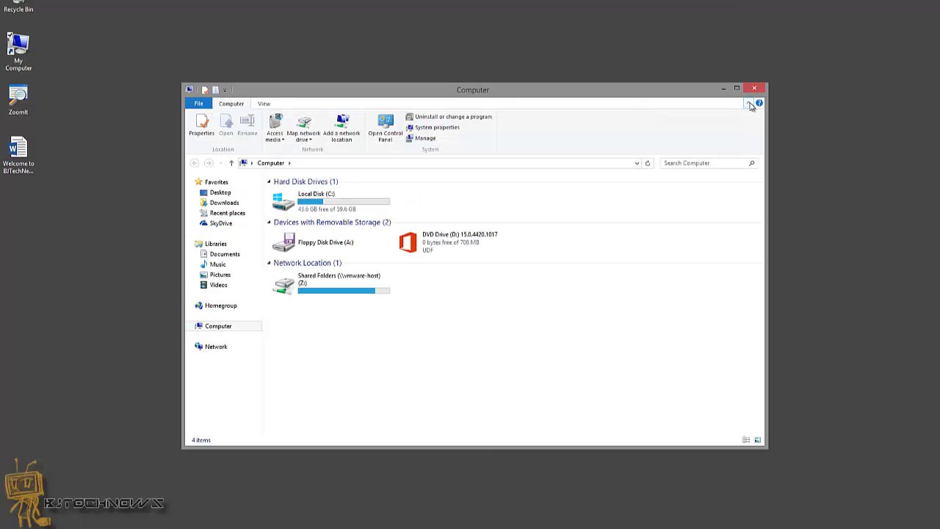
left_click(751, 104)
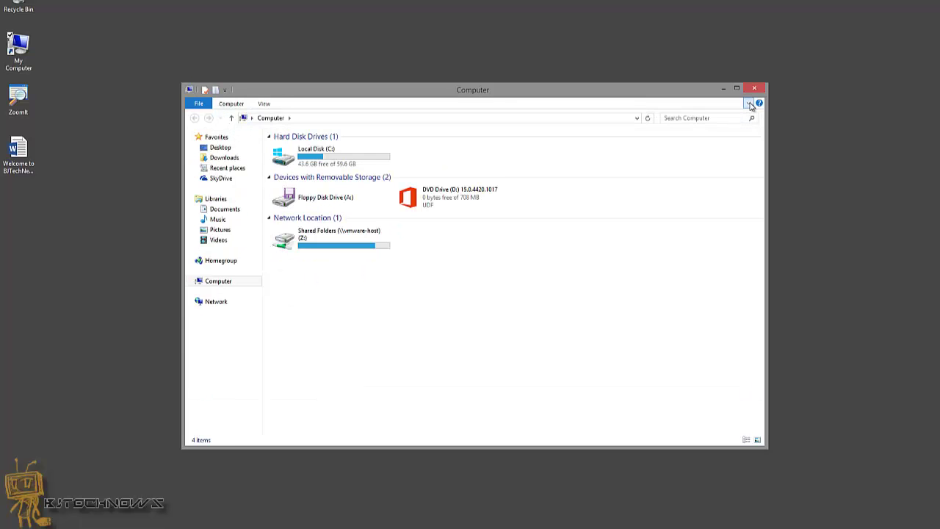
left_click(750, 105)
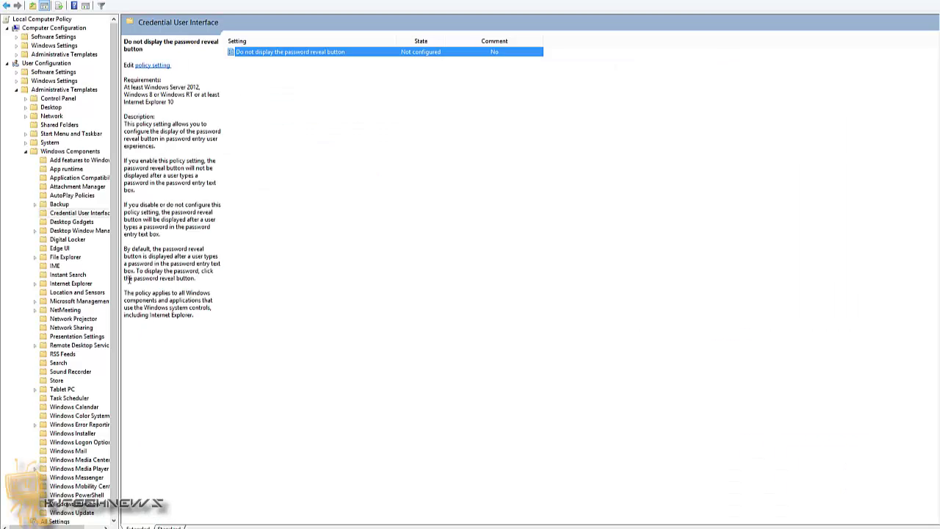
Navigate to User Configuration > Administrative Templates > Windows Components > File Explorer
left_click(26, 152)
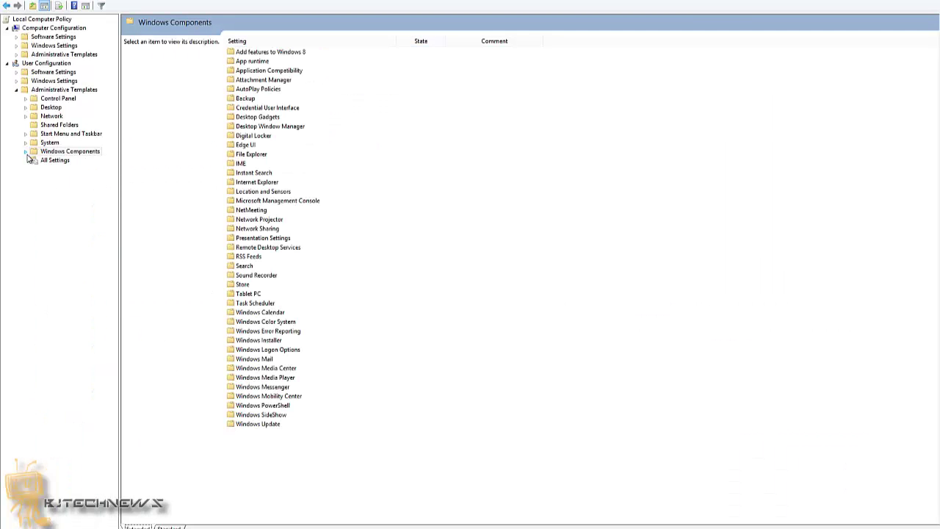
left_click(48, 64)
left_click(58, 89)
double_click(65, 152)
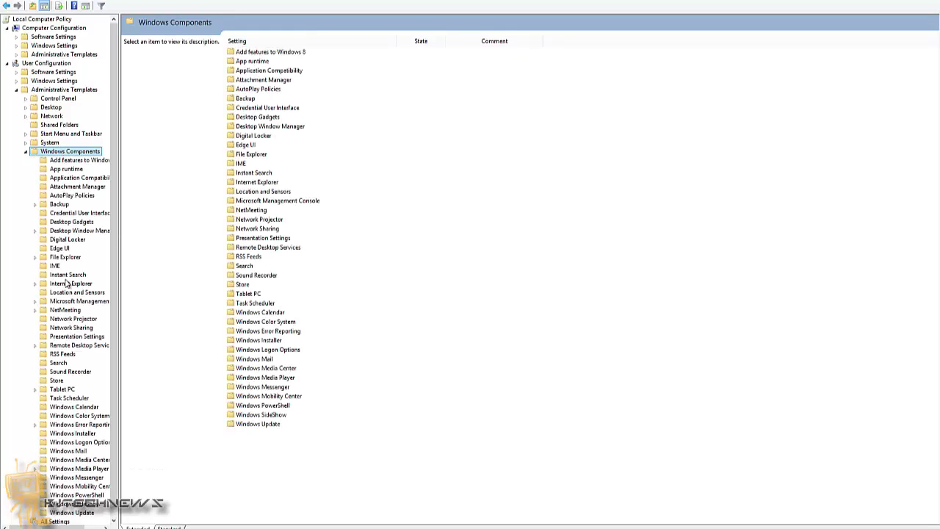
left_click(65, 259)
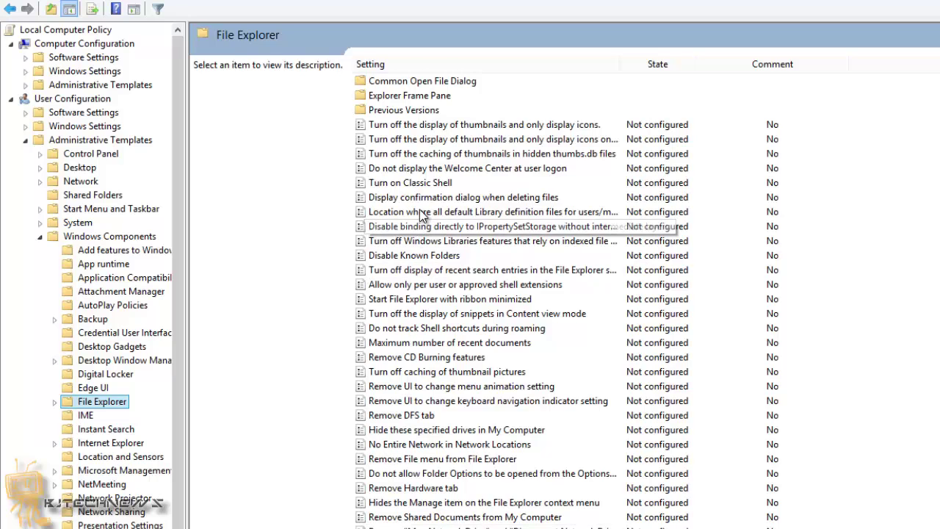
Set 'Start File Explorer with ribbon minimized' to Enabled
left_click(412, 300)
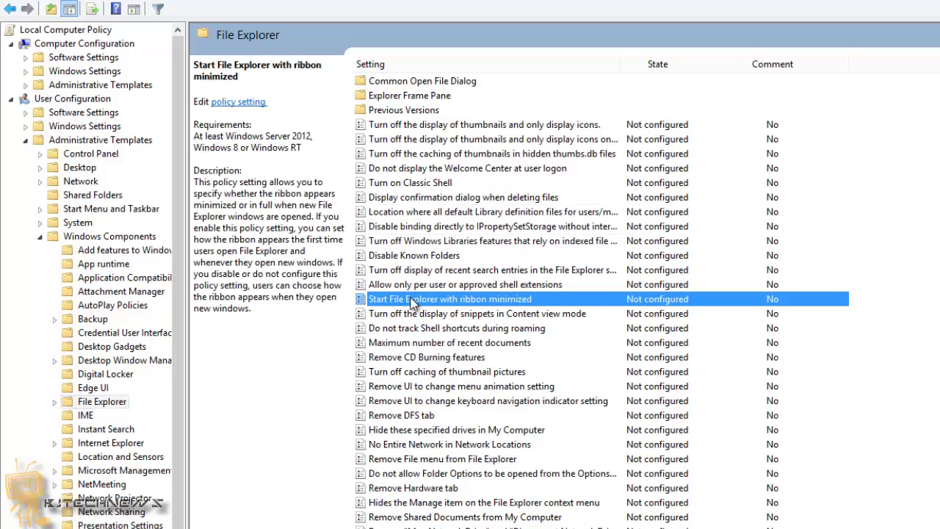
double_click(413, 301)
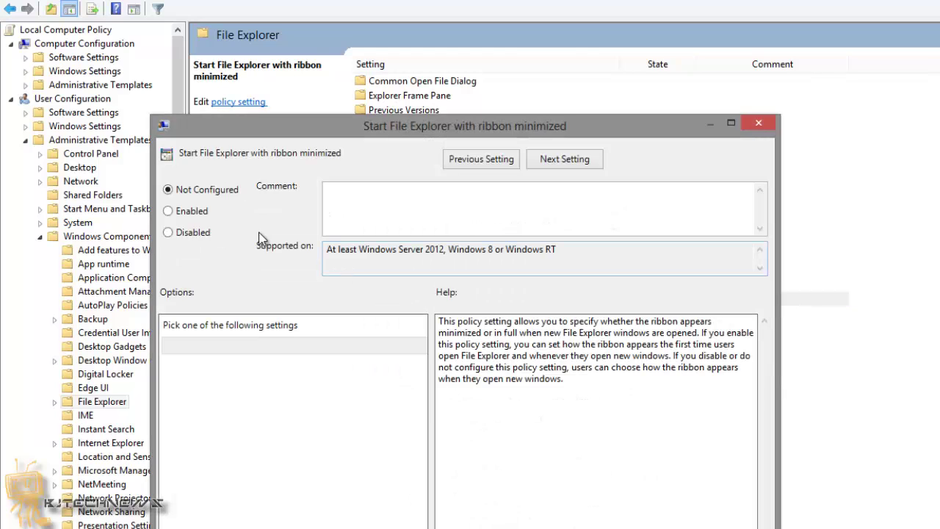
left_click(192, 211)
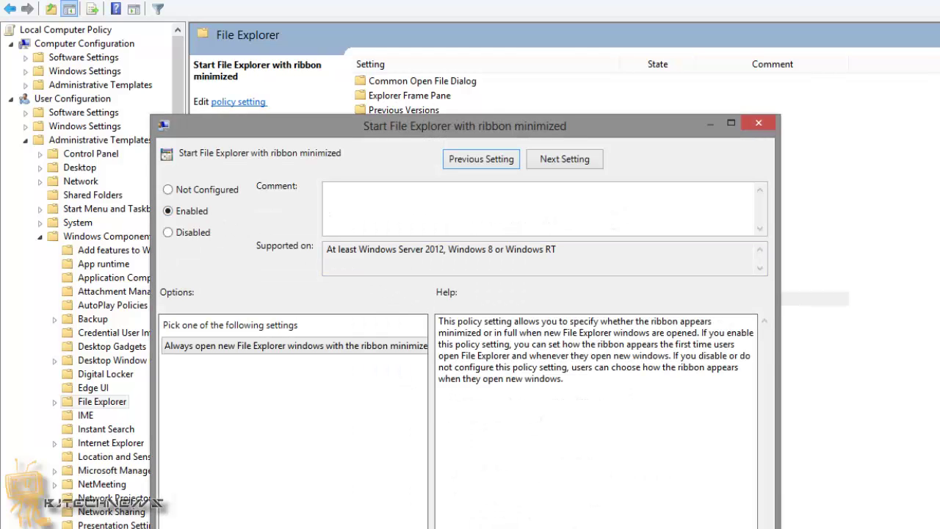
key("Return")
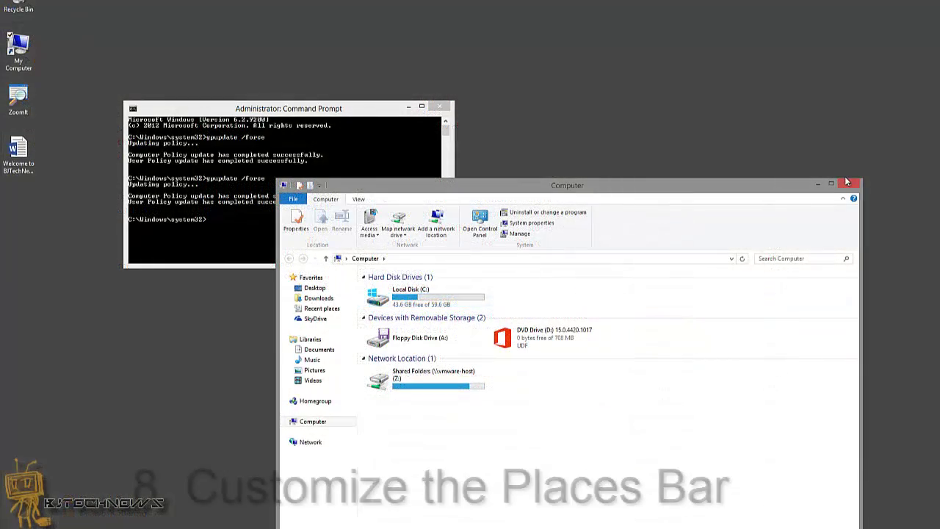
Close the Computer window, then exit the Command Prompt with the exit command
left_click(848, 182)
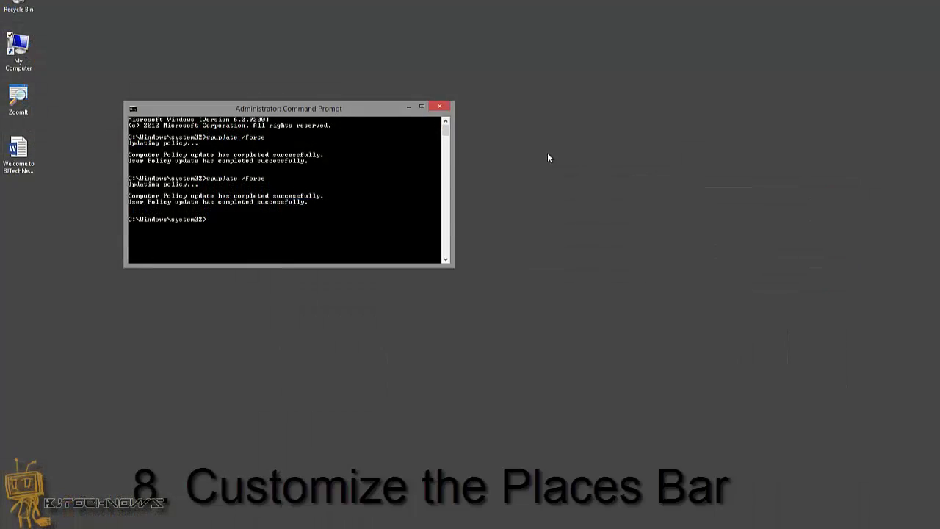
type("exit")
key("Return")
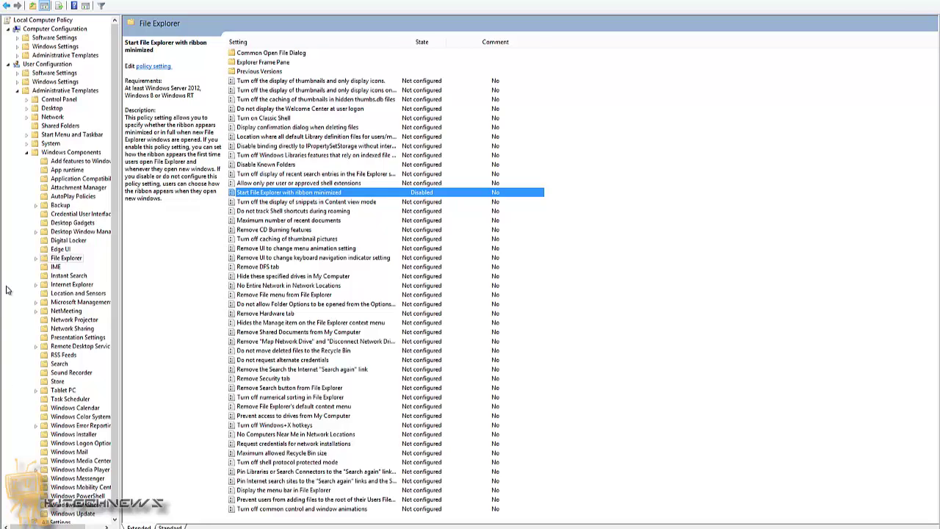
Browse User Configuration > Administrative Templates > Windows Components to Common Open File Dialog and select Items displayed in Places Bar
left_click(57, 64)
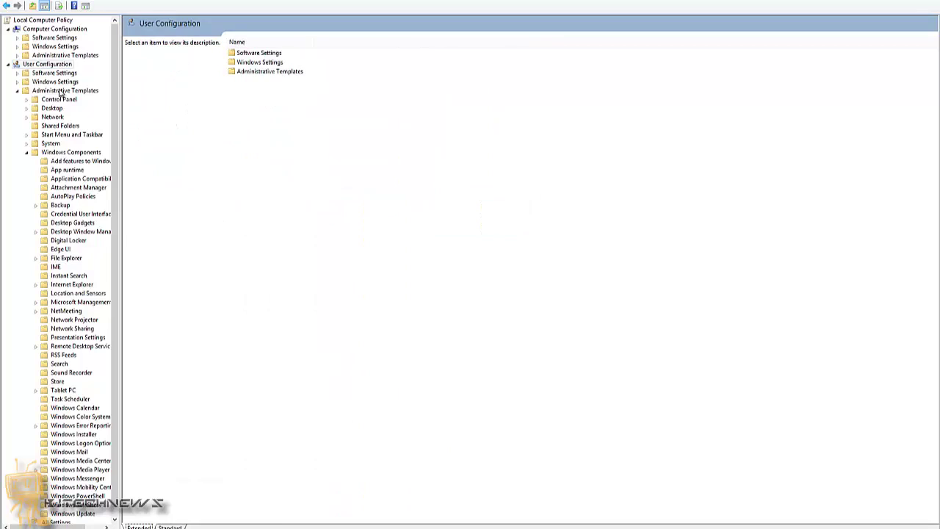
left_click(61, 92)
left_click(63, 153)
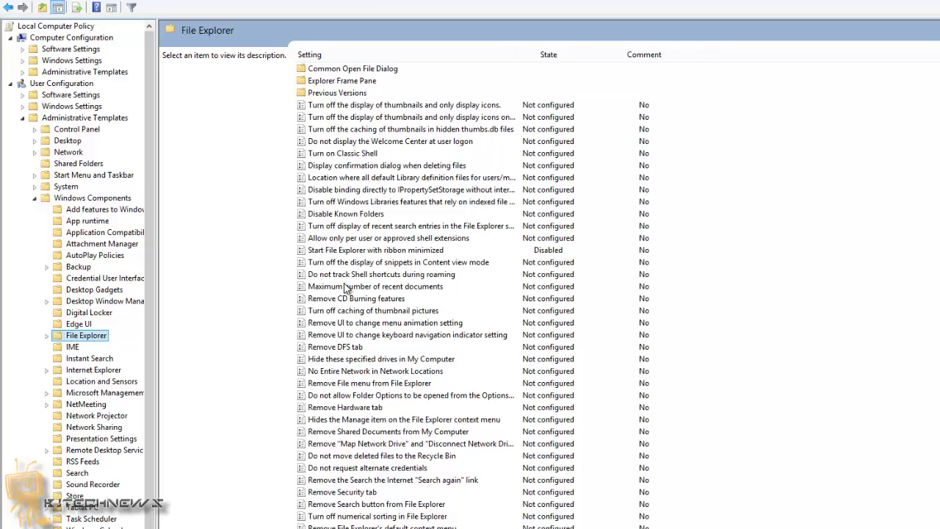
double_click(354, 69)
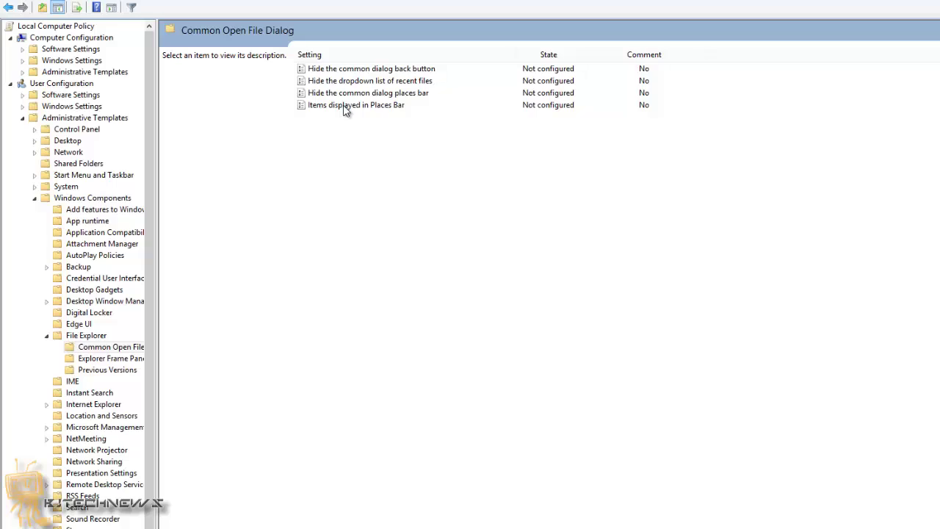
left_click(346, 106)
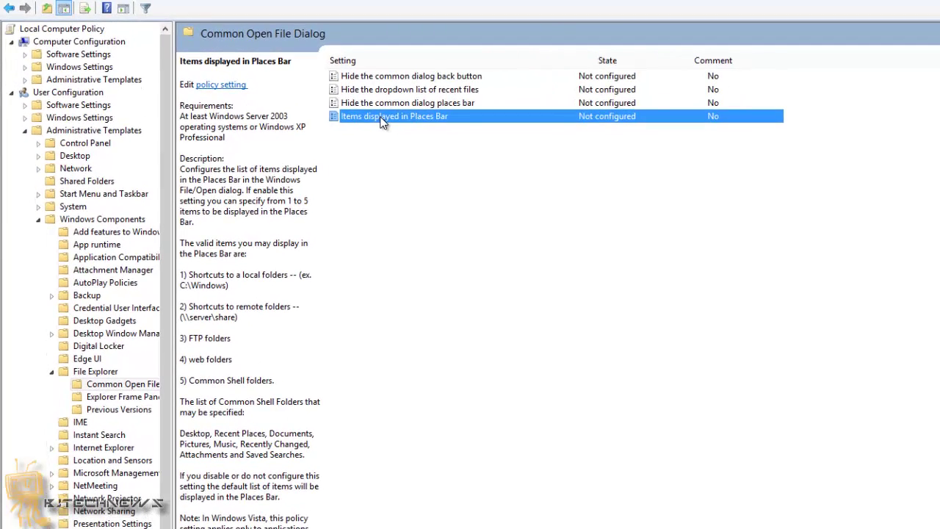
double_click(380, 116)
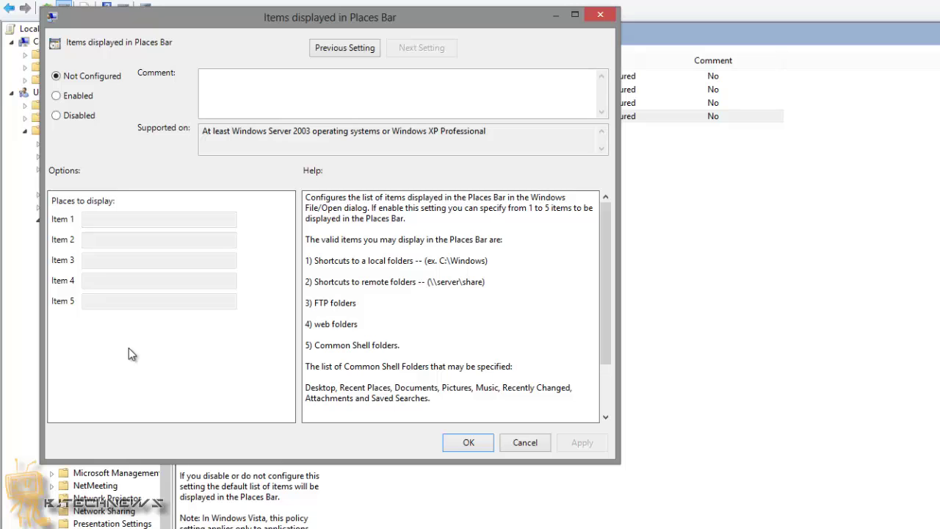
left_click(526, 443)
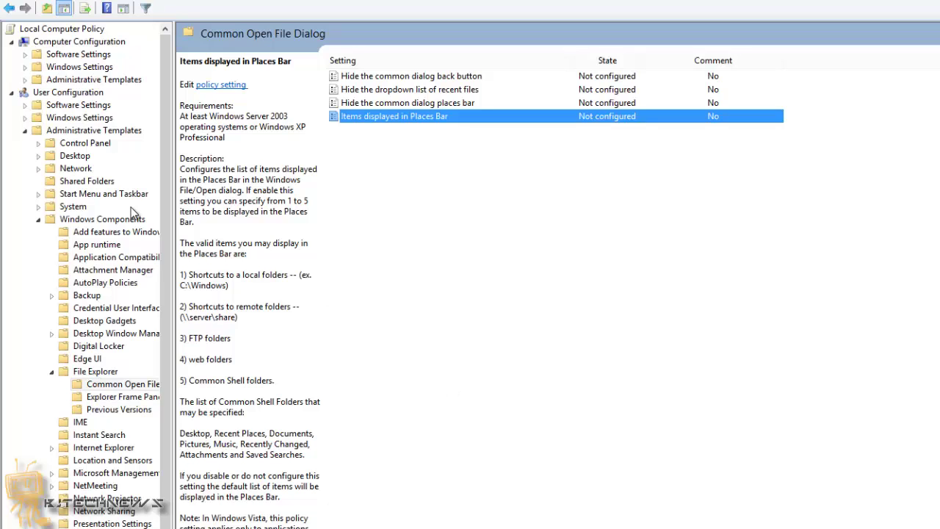
Re-expand the user Windows Components folders, collapse File Explorer, widen the tree, and select Internet Explorer
left_click(72, 94)
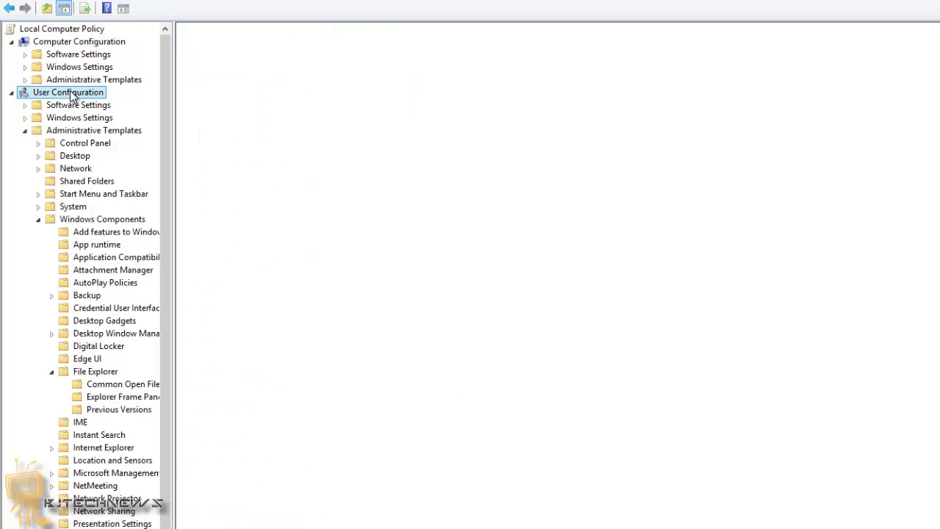
left_click(77, 133)
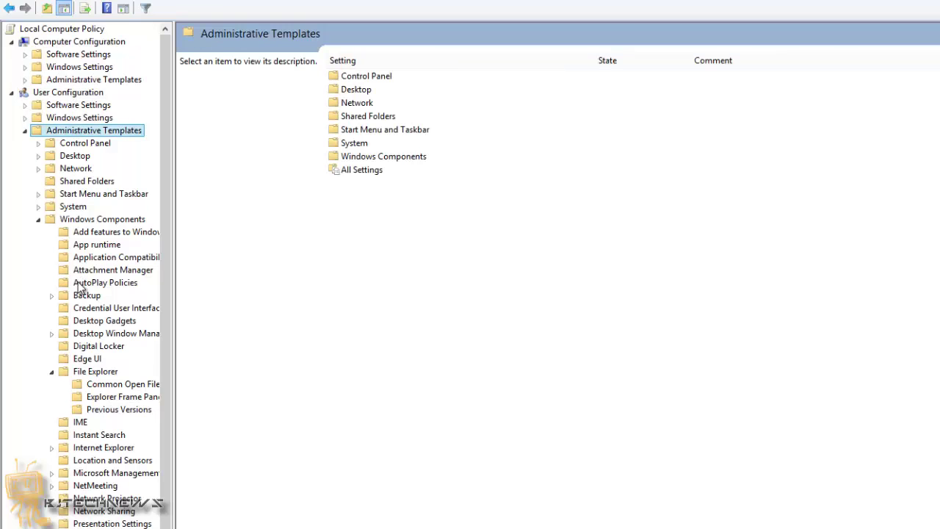
left_click(70, 222)
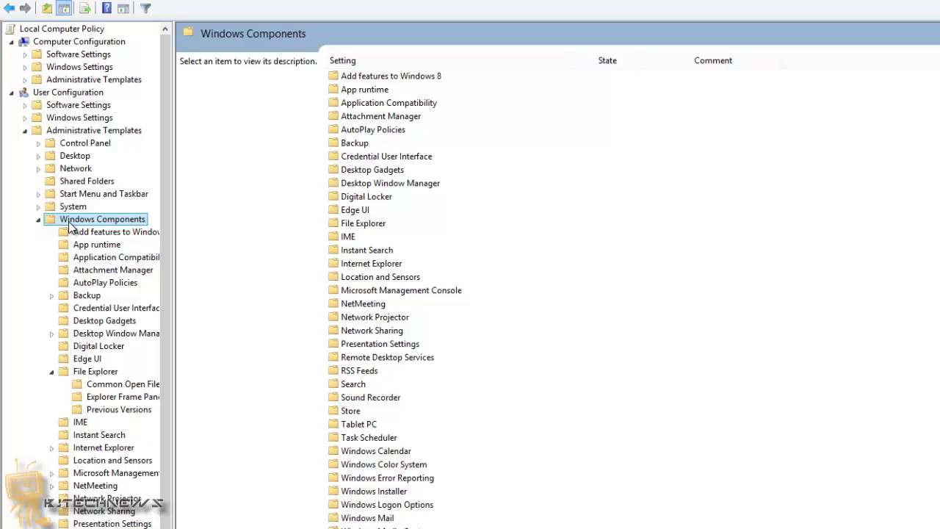
left_click(51, 372)
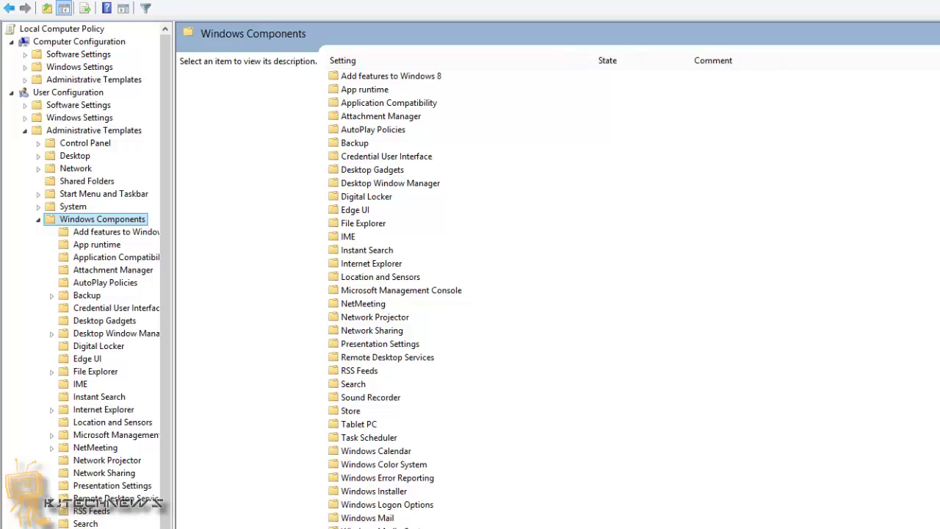
left_click_drag(174, 500, 243, 499)
left_click(94, 412)
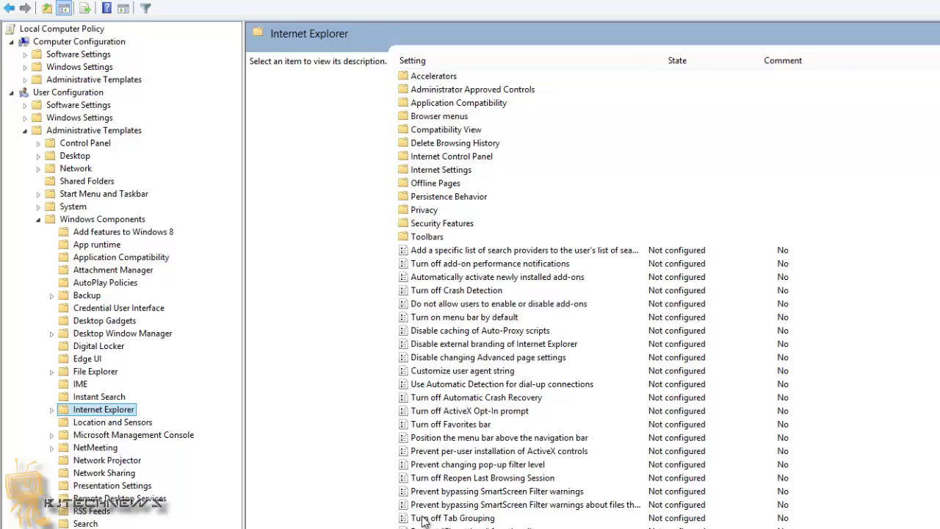
Select and open the Turn off Reopen Last Browsing Session policy setting
left_click(439, 479)
double_click(439, 478)
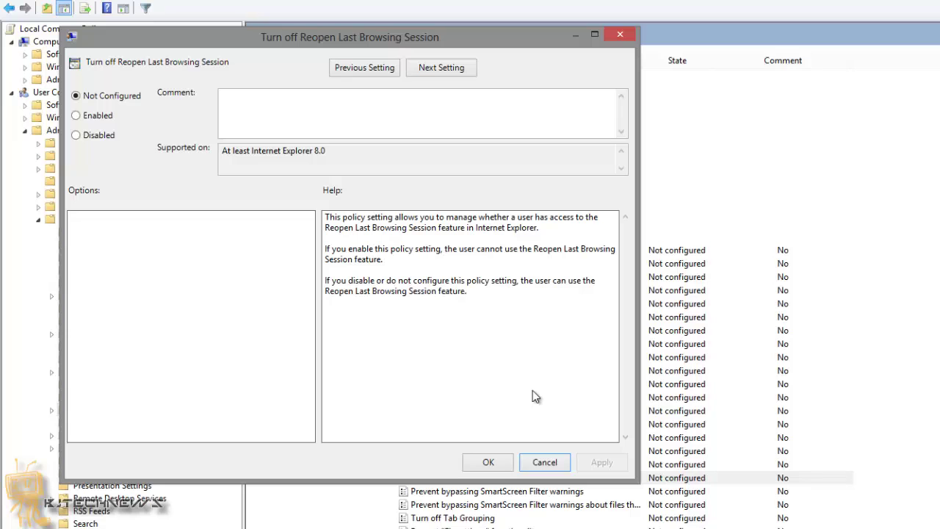
left_click(544, 463)
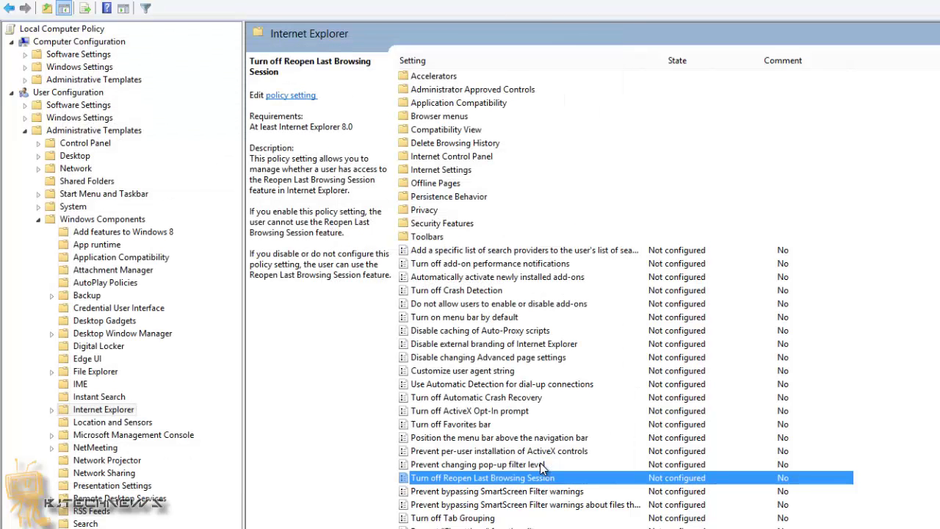